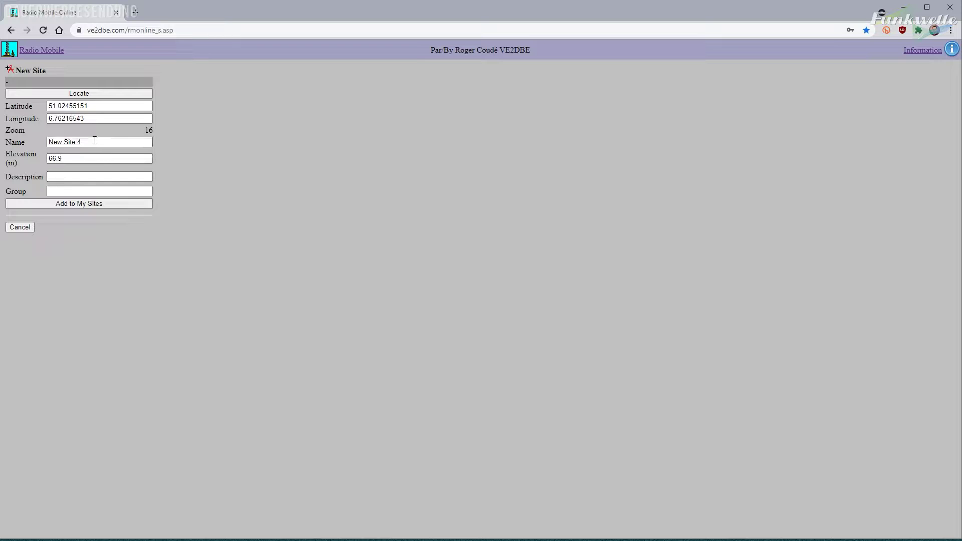
Name the new site DB0IGA, describe it as Pulheim, and add it to the saved sites
triple_click(95, 142)
text(DB)
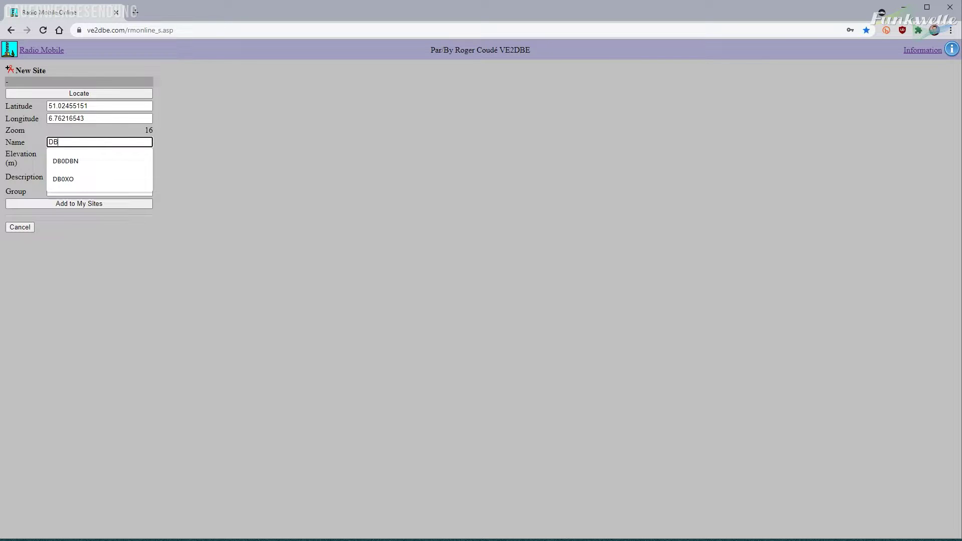
text(0IGA)
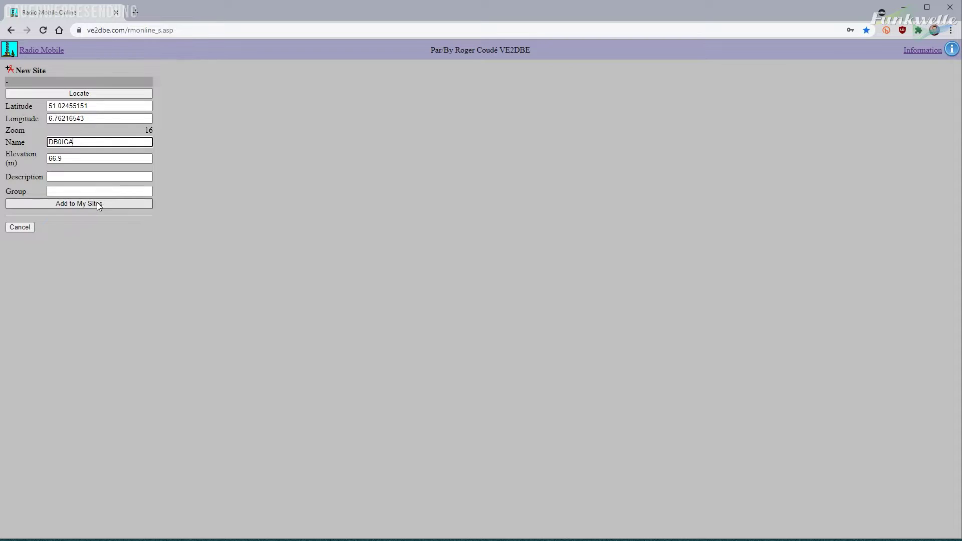
click(71, 176)
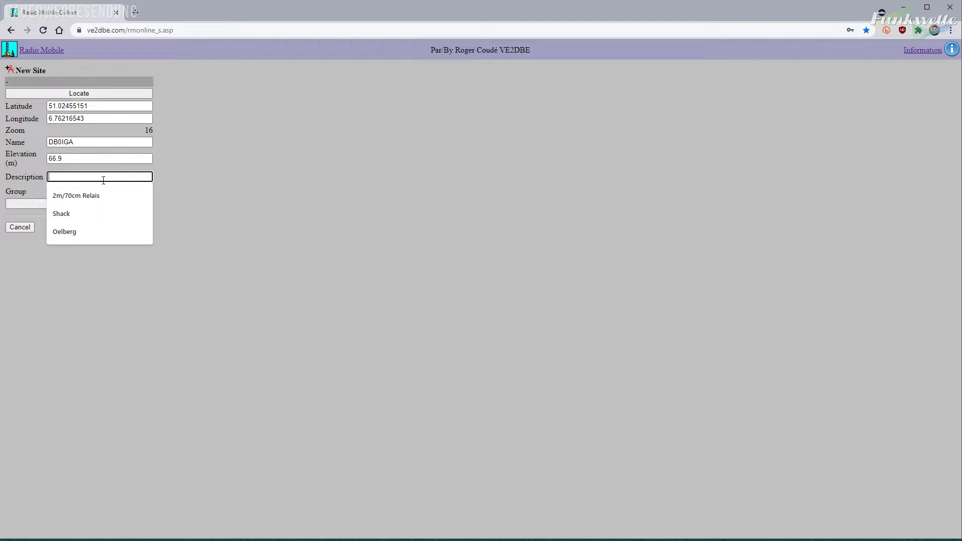
text(Pulheim)
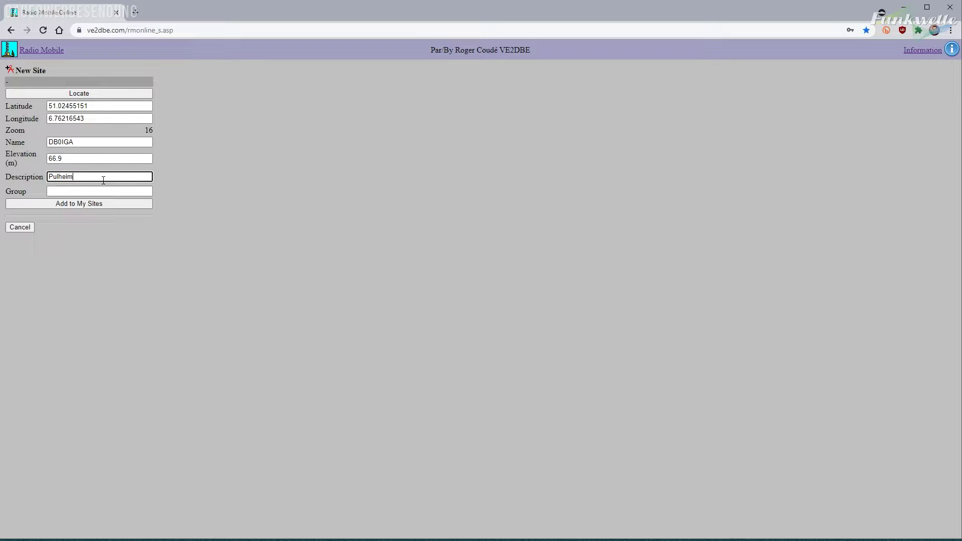
click(42, 203)
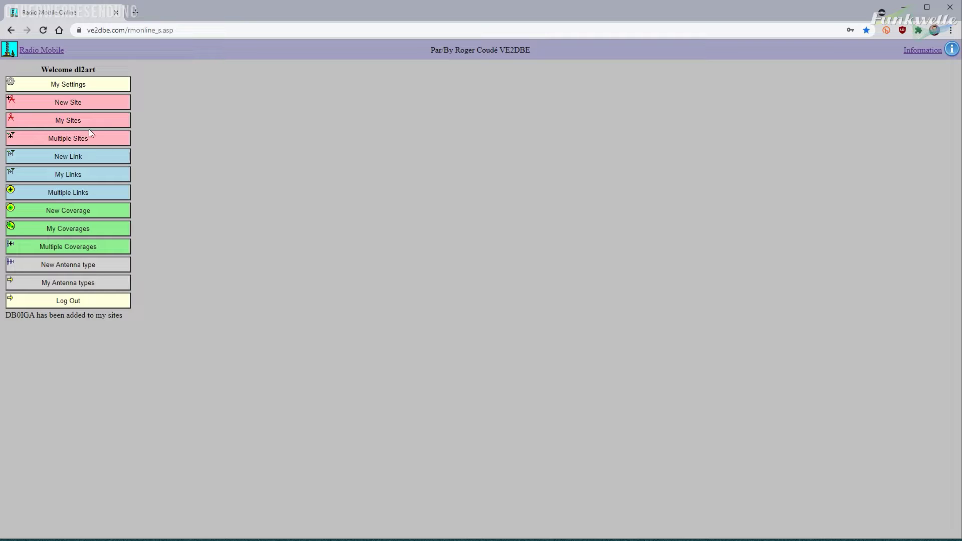
Check the list of saved sites for the new entry, and return to the main menu
click(52, 123)
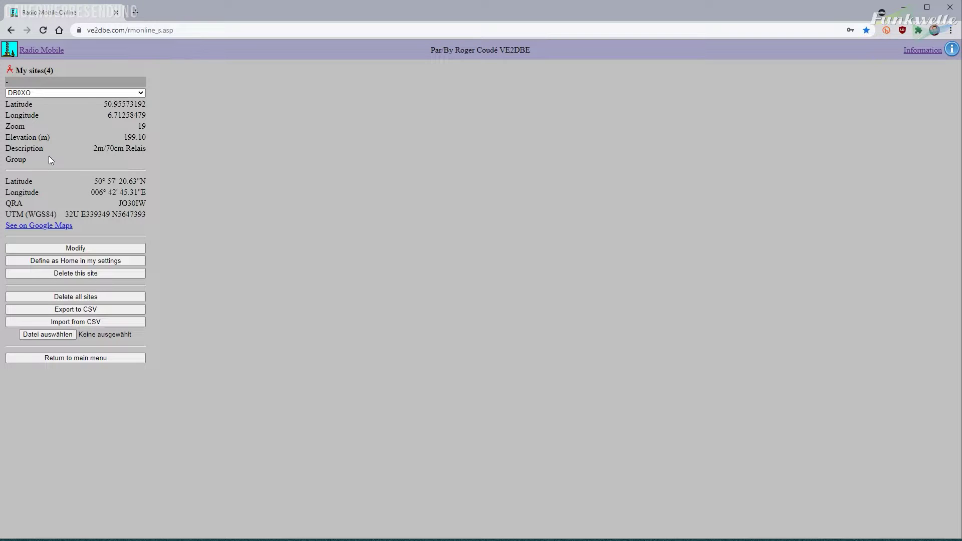
click(89, 92)
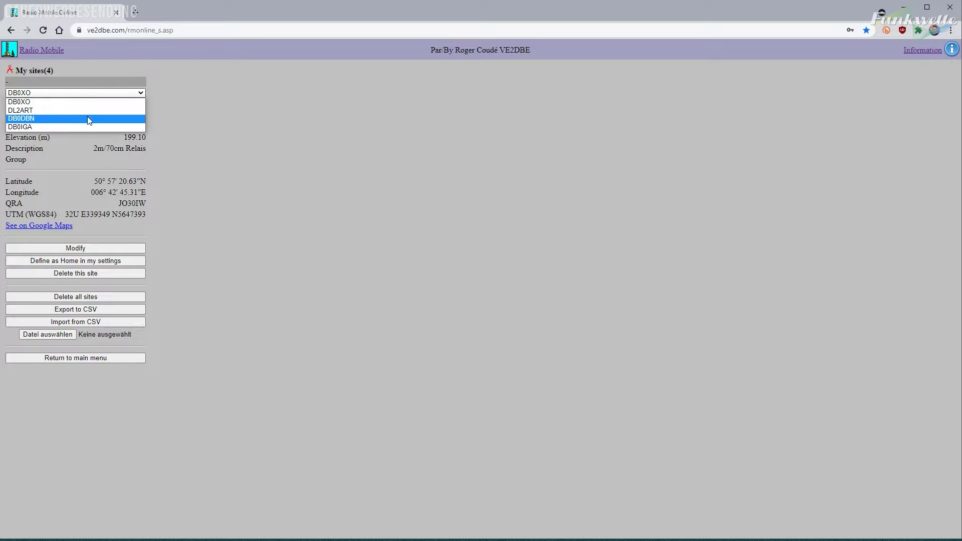
click(142, 104)
click(93, 357)
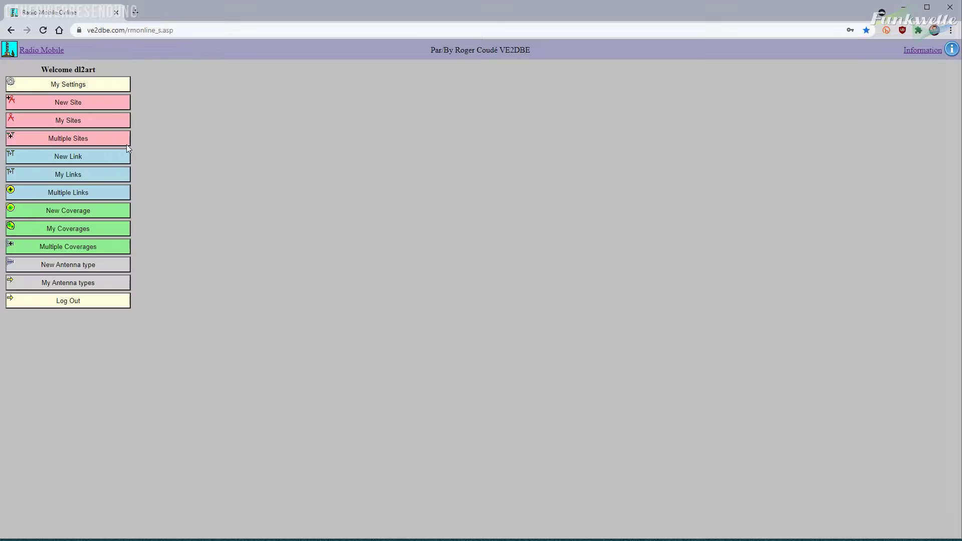
Display the sites DB0XO, DL2ART, DB0DBN and DB0IGA together on the map, and return to the main menu
click(42, 139)
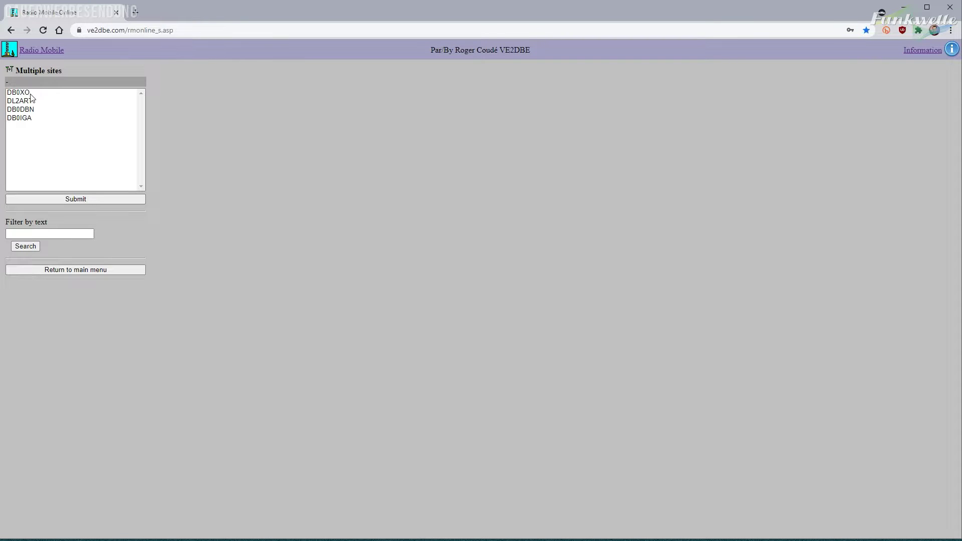
drag(31, 94, 33, 124)
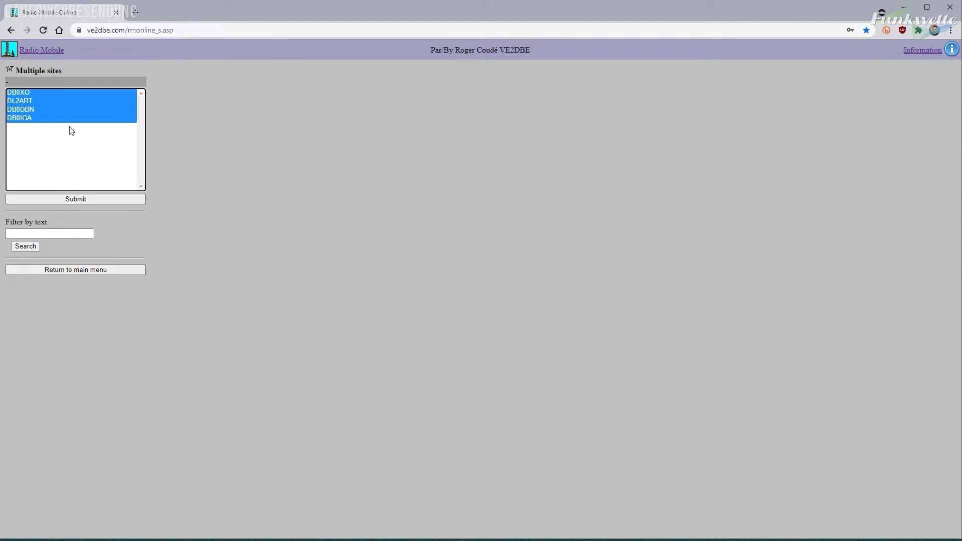
click(91, 200)
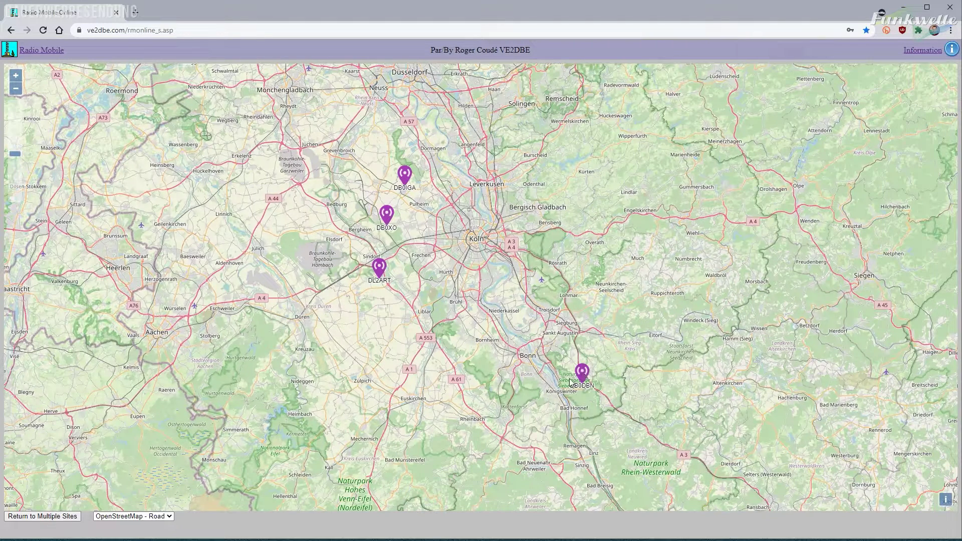
click(54, 516)
click(63, 271)
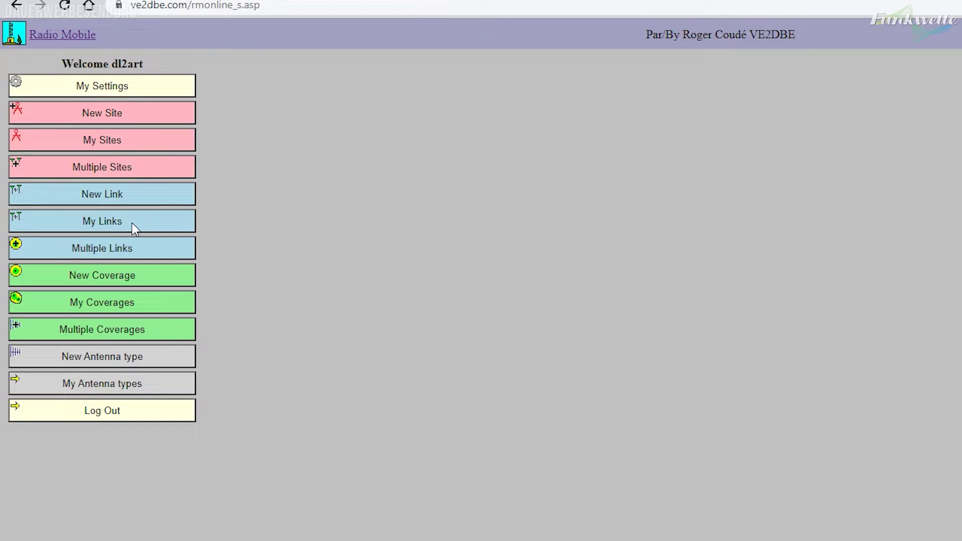
click(58, 198)
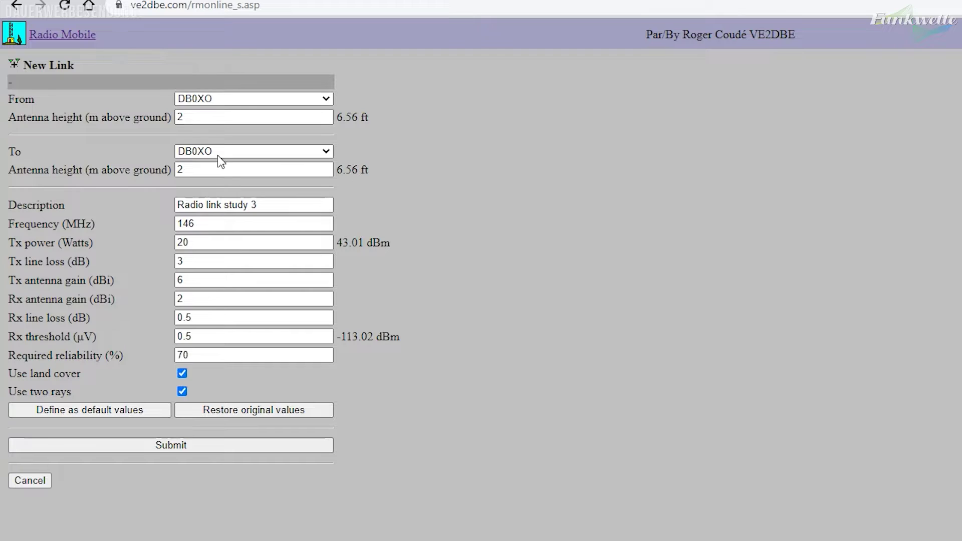
click(326, 99)
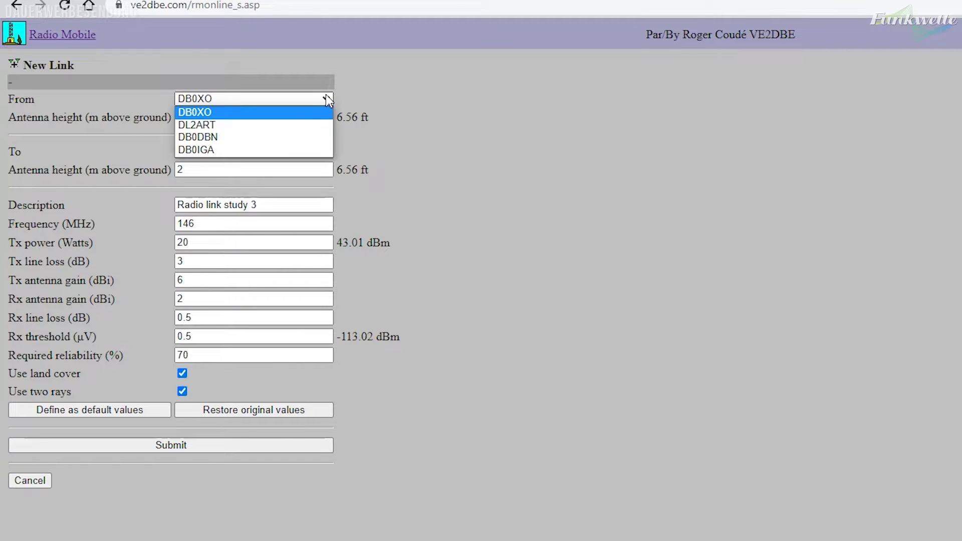
click(224, 126)
click(279, 151)
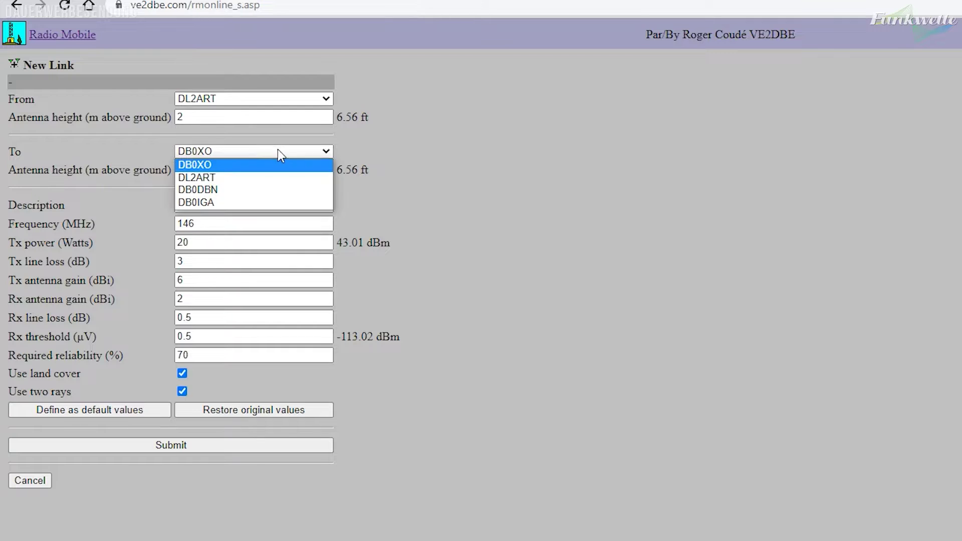
click(226, 202)
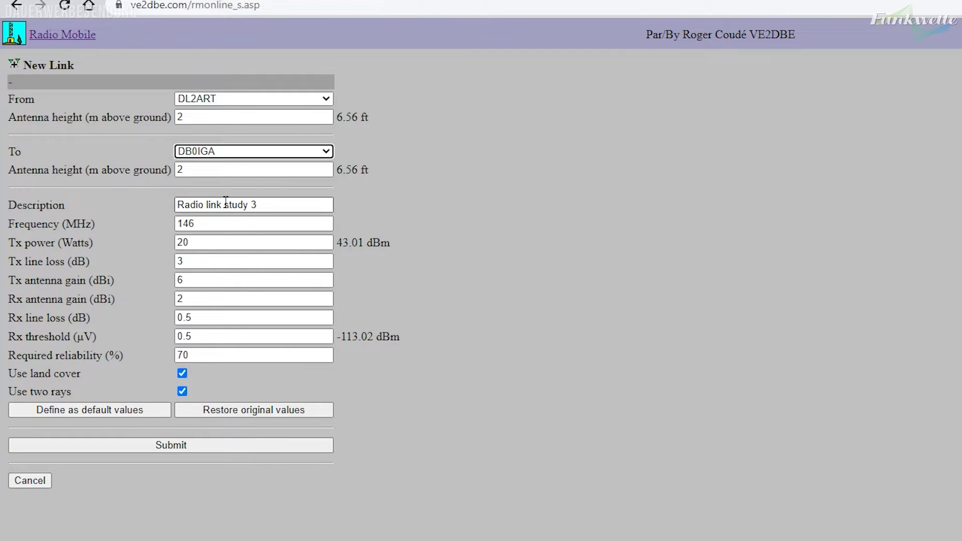
Set the antenna height above ground to 6 m for DL2ART and 10 m for DB0IGA
double_click(224, 118)
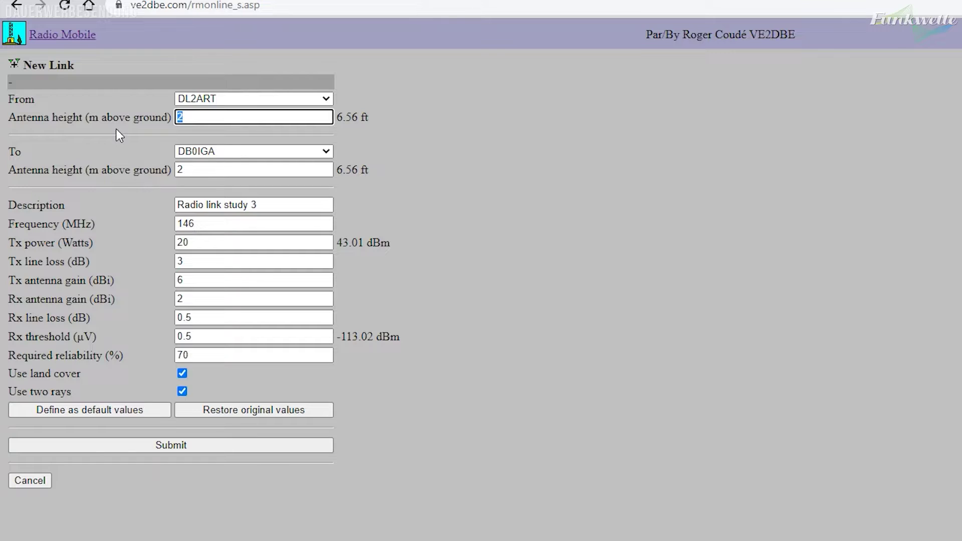
text(6)
key(Tab)
key(Tab)
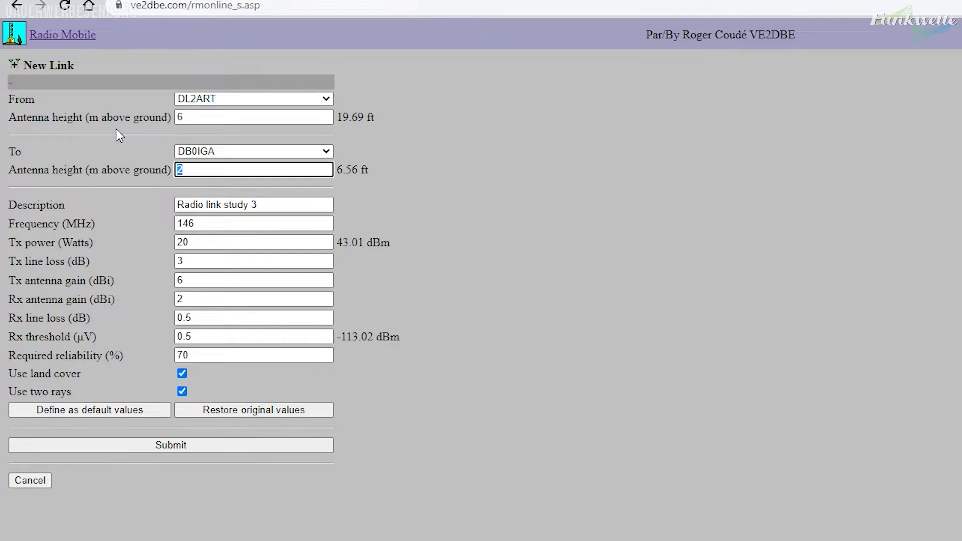
text(10)
key(Tab)
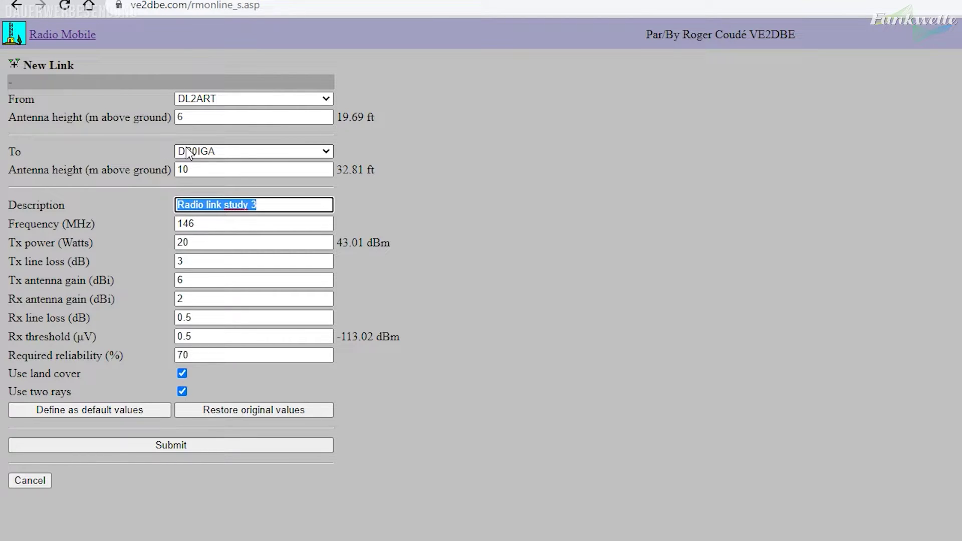
Enter DL2ART-DB0IGA as the link's description
text(DL)
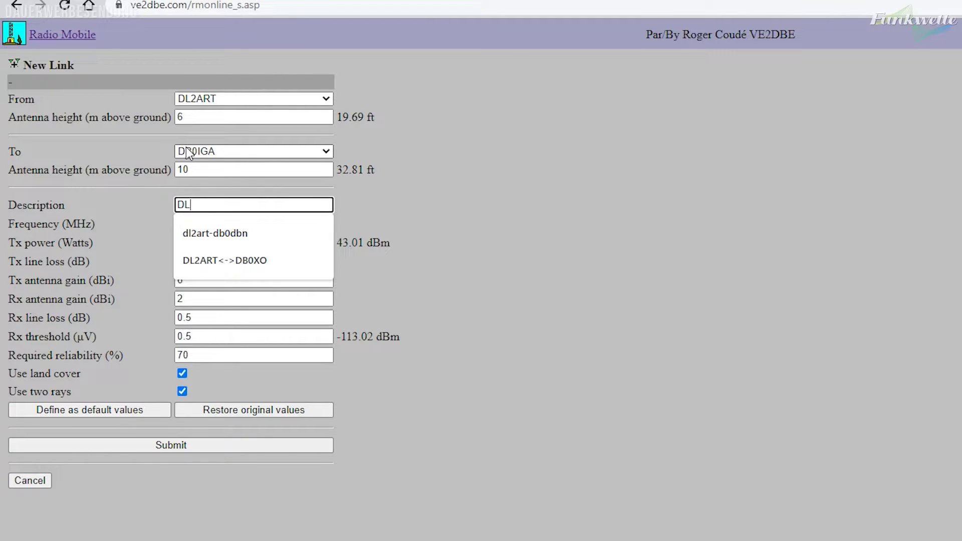
text(2ART-)
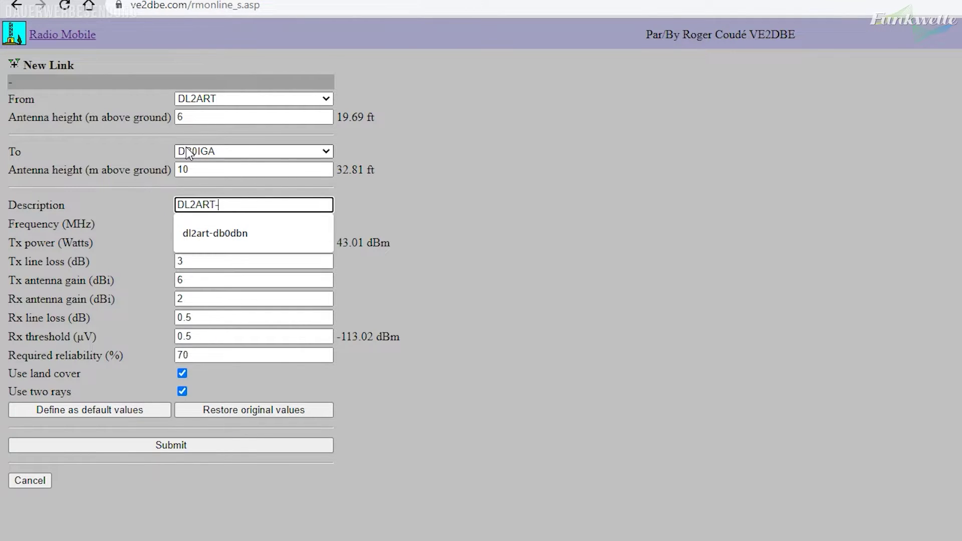
text(DB0IGA)
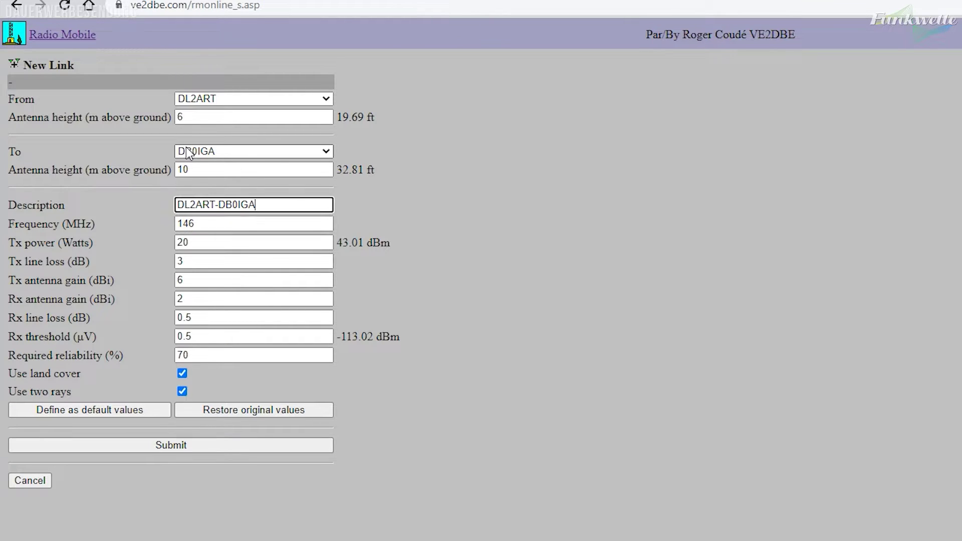
key(Tab)
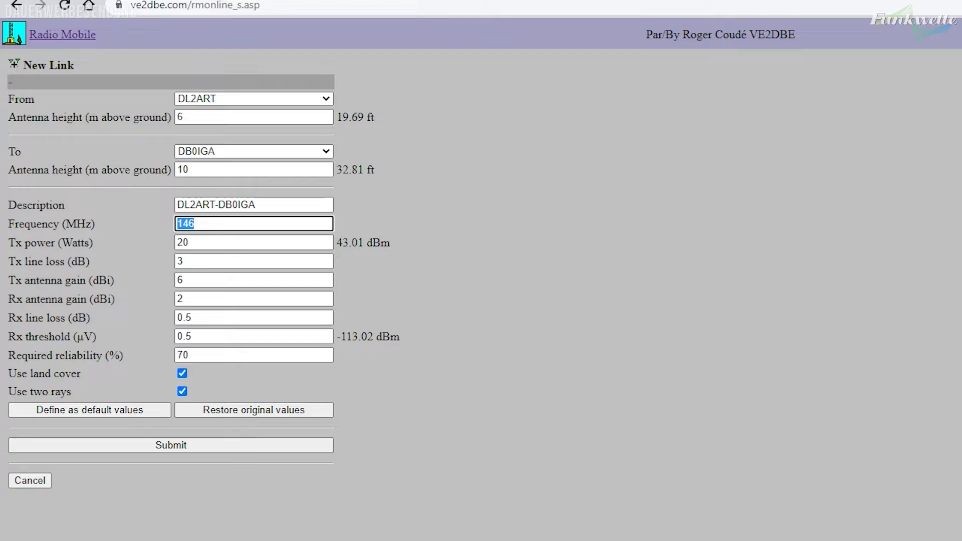
Set the link's frequency to 435 MHz and transmit power to 10 W, and submit it for calculation
text(435)
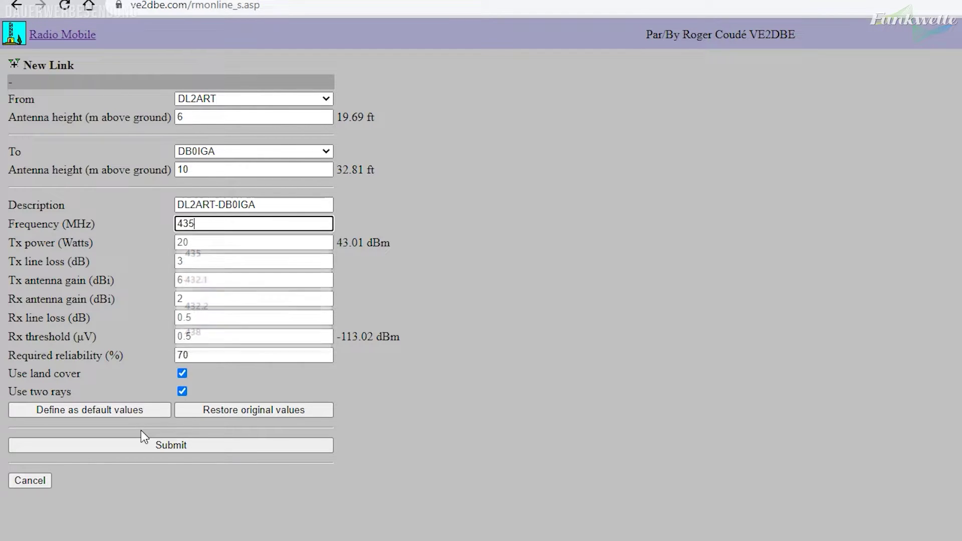
key(Tab)
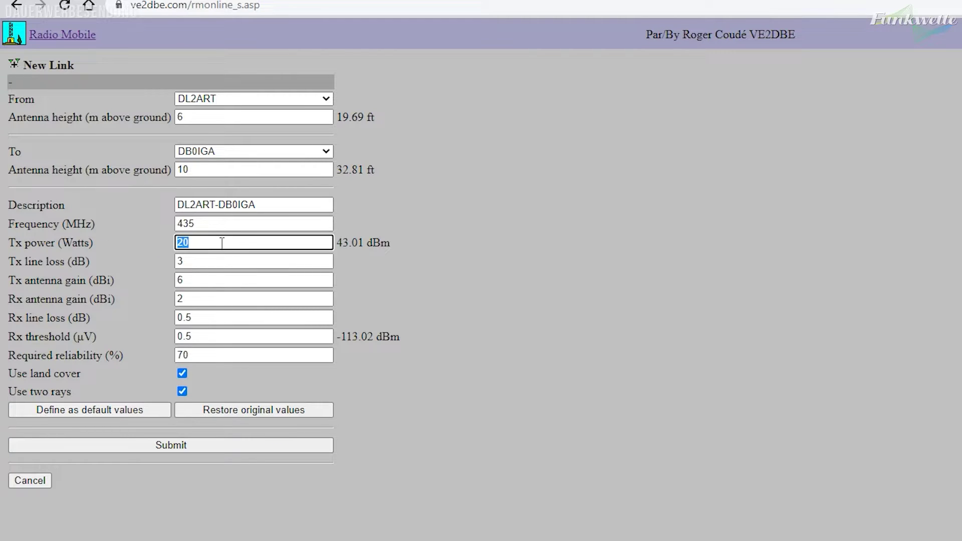
text(10)
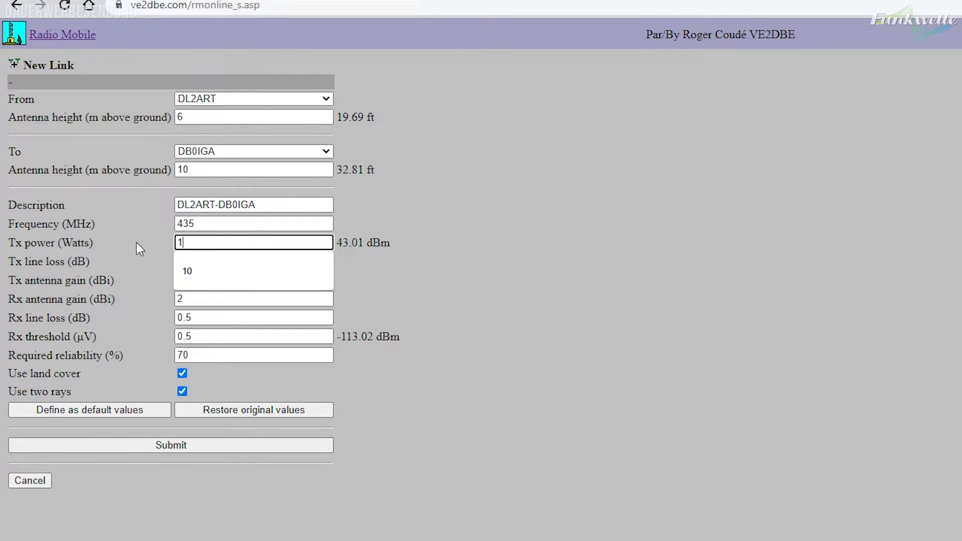
key(Tab)
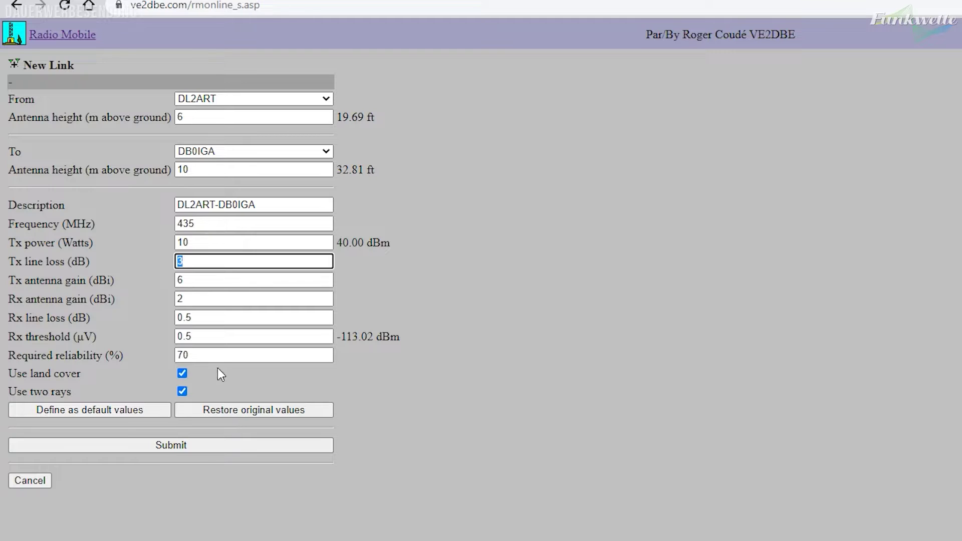
click(199, 447)
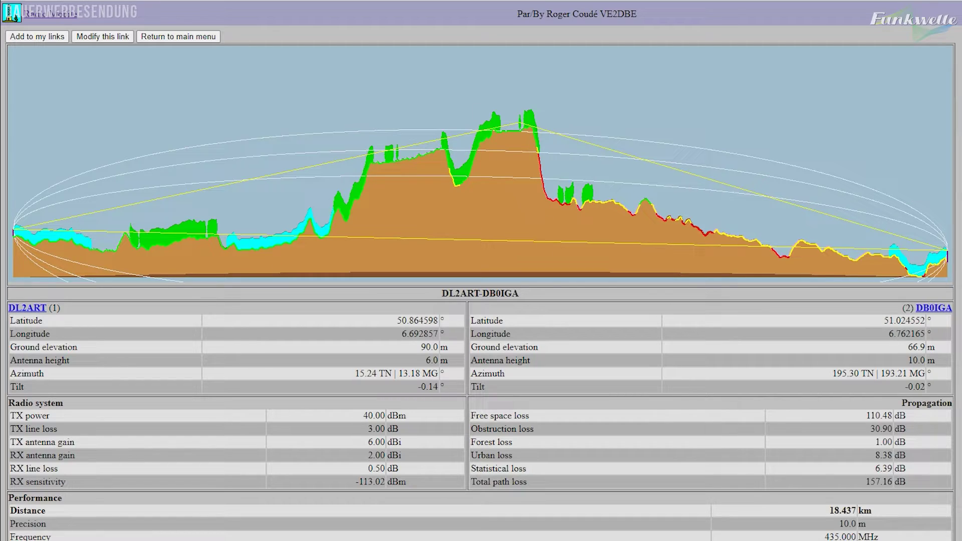
Examine the link's terrain profile, radio system, propagation and performance figures, and its path on the map
scroll(481, 284, down, 10)
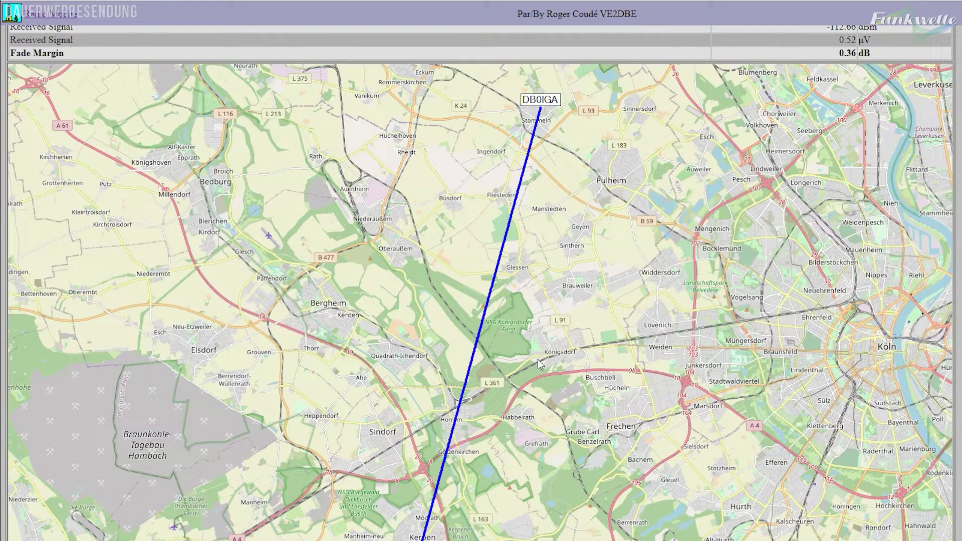
scroll(481, 283, up, 10)
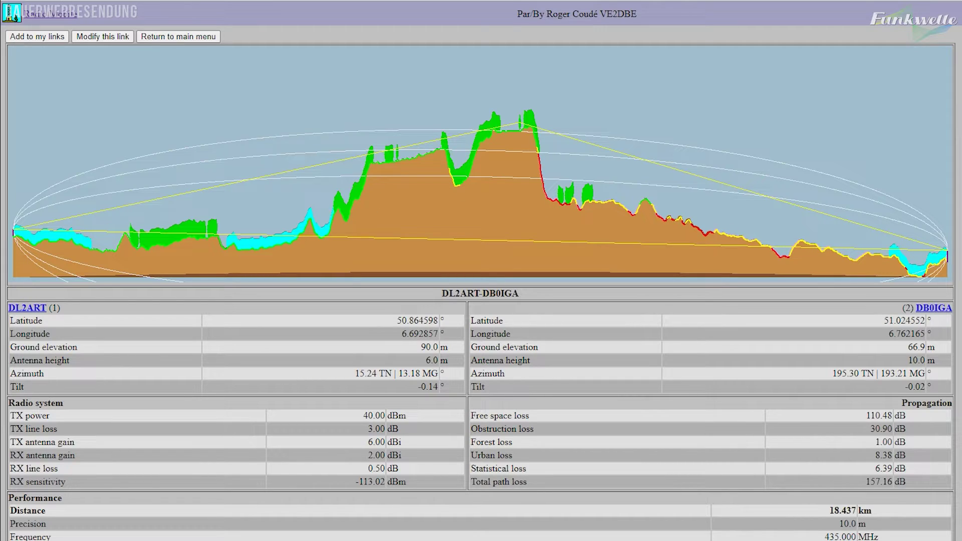
scroll(481, 283, down, 10)
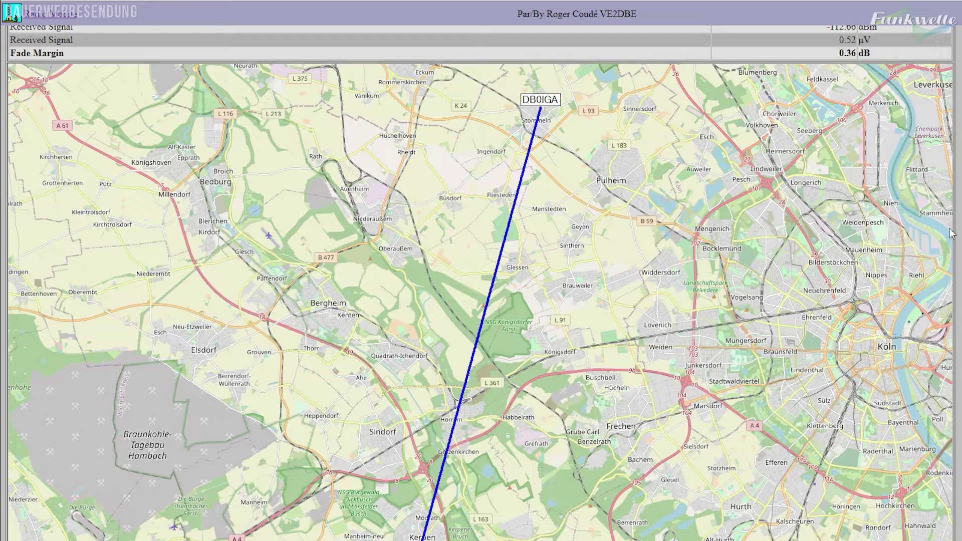
scroll(480, 281, up, 10)
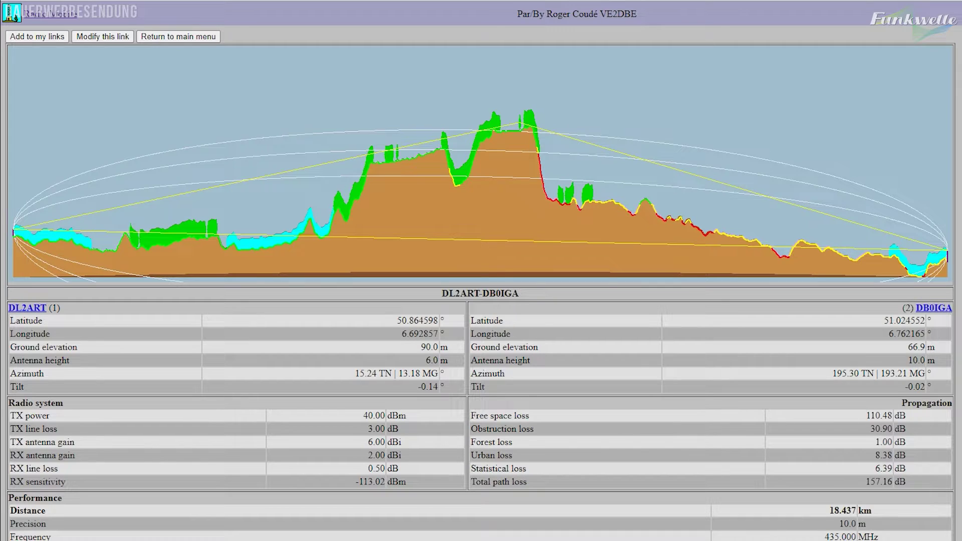
scroll(455, 206, down, 4)
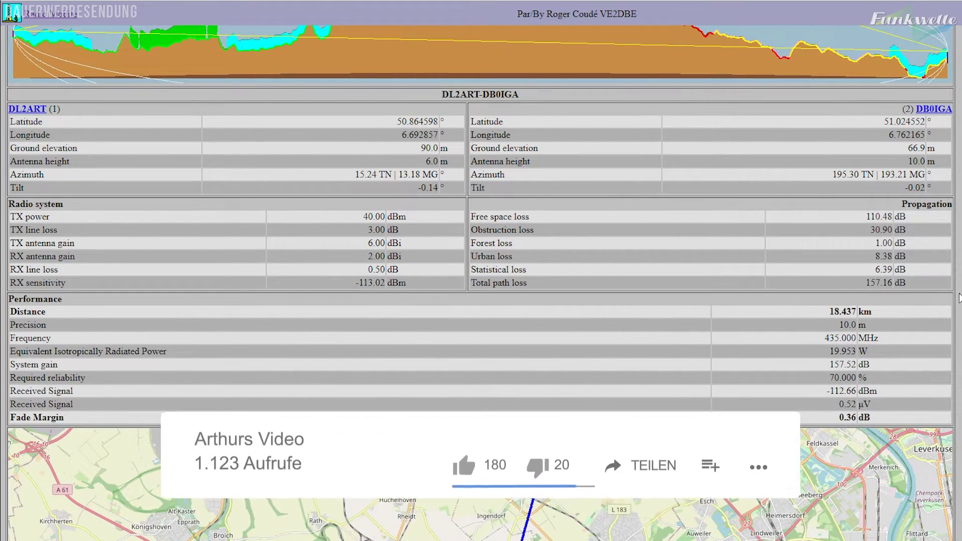
scroll(454, 207, down, 5)
scroll(455, 207, down, 3)
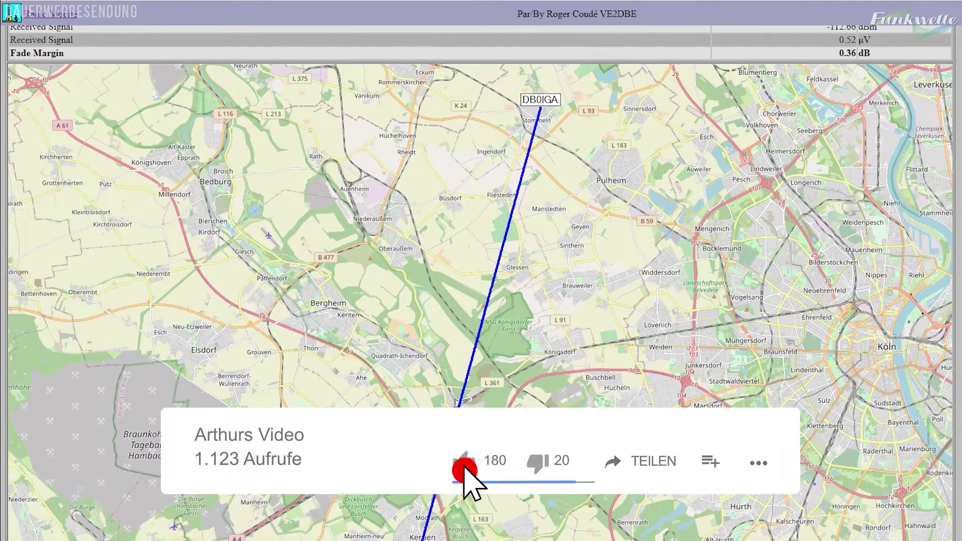
scroll(455, 206, up, 6)
scroll(455, 206, up, 5)
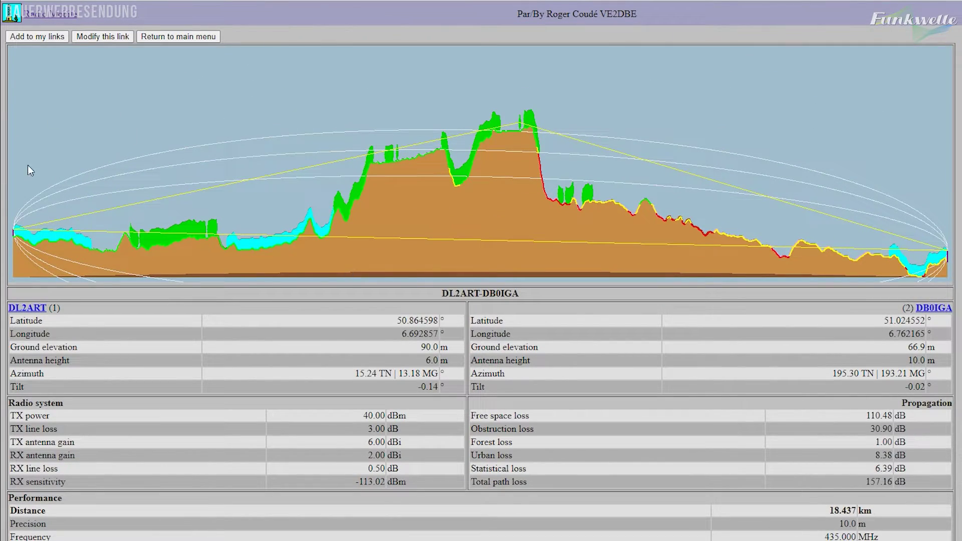
Add the calculated DL2ART-DB0IGA link to the saved links and view the saved DL2ART<->DB0XO link's profile
click(38, 39)
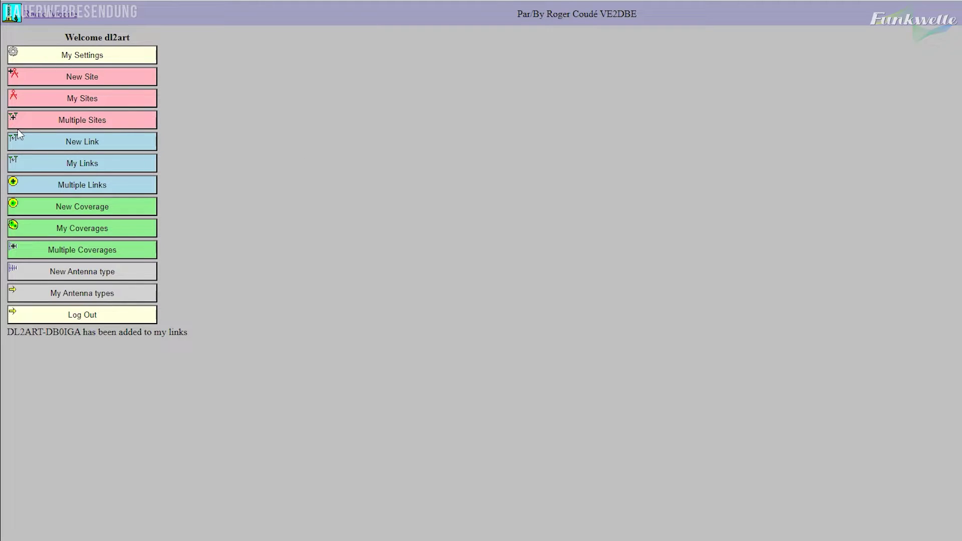
click(67, 165)
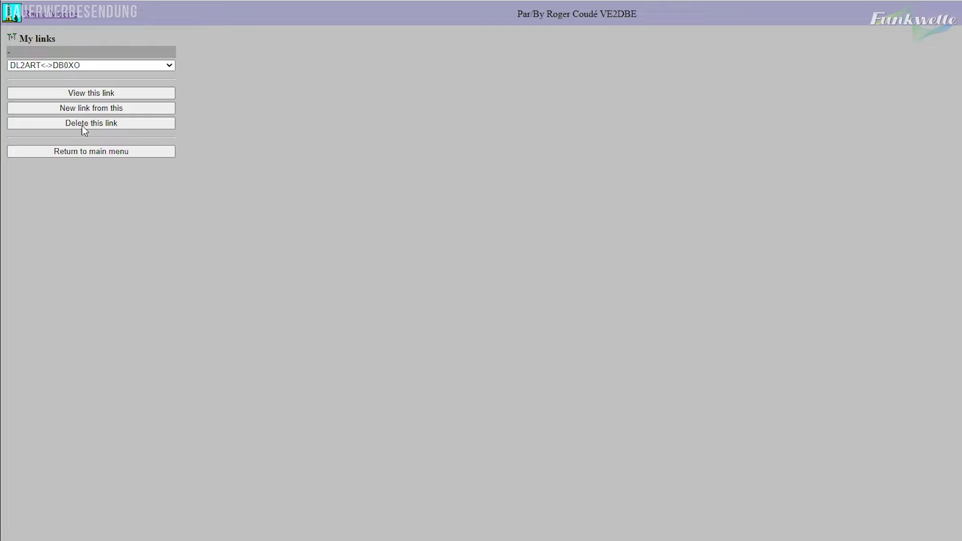
click(92, 65)
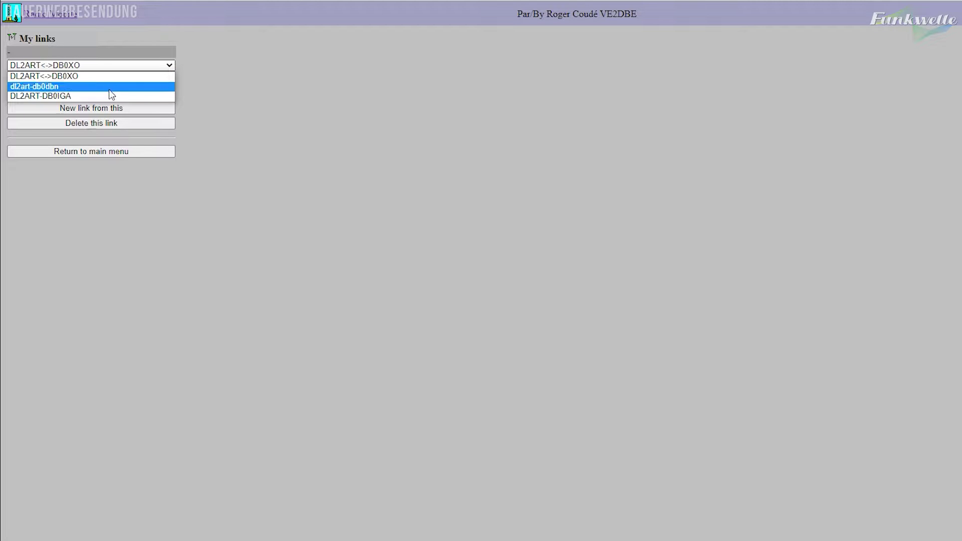
click(72, 77)
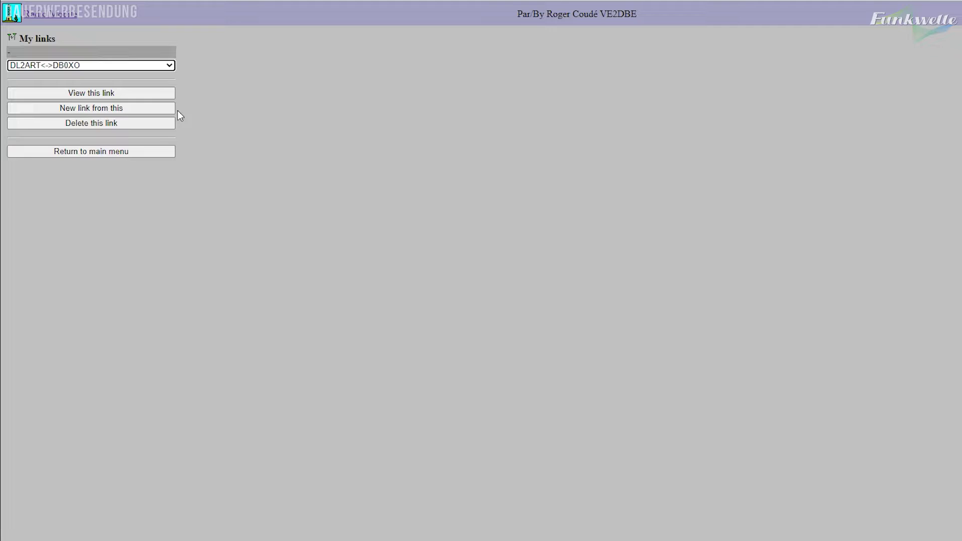
click(105, 96)
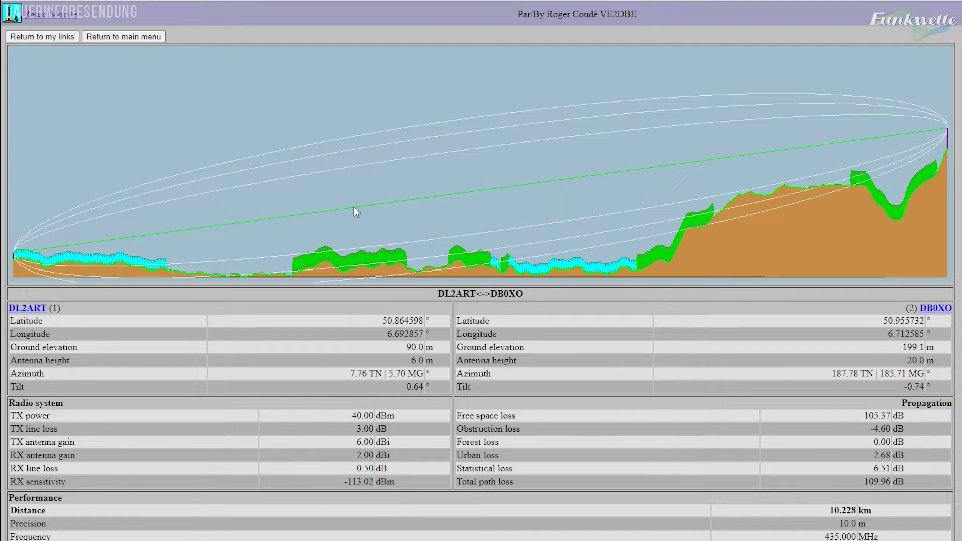
click(57, 40)
click(91, 153)
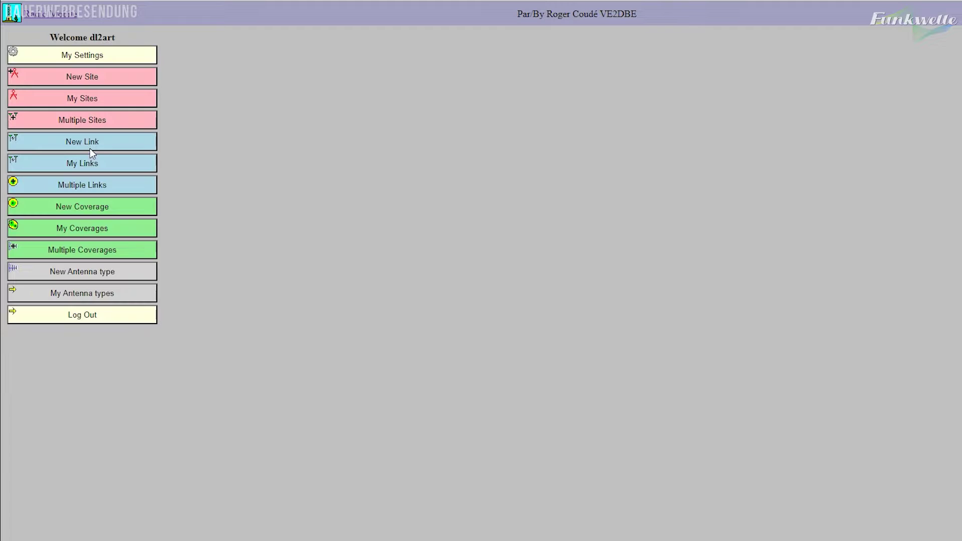
Display the saved links DL2ART<->DB0XO, dl2art-db0dbn and DL2ART-DB0IGA together on one map
click(68, 187)
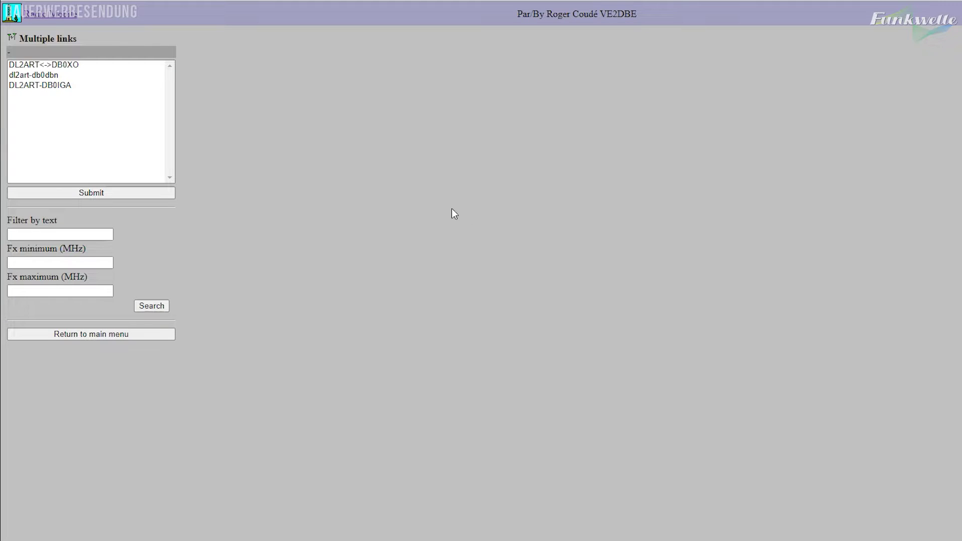
drag(55, 66, 55, 102)
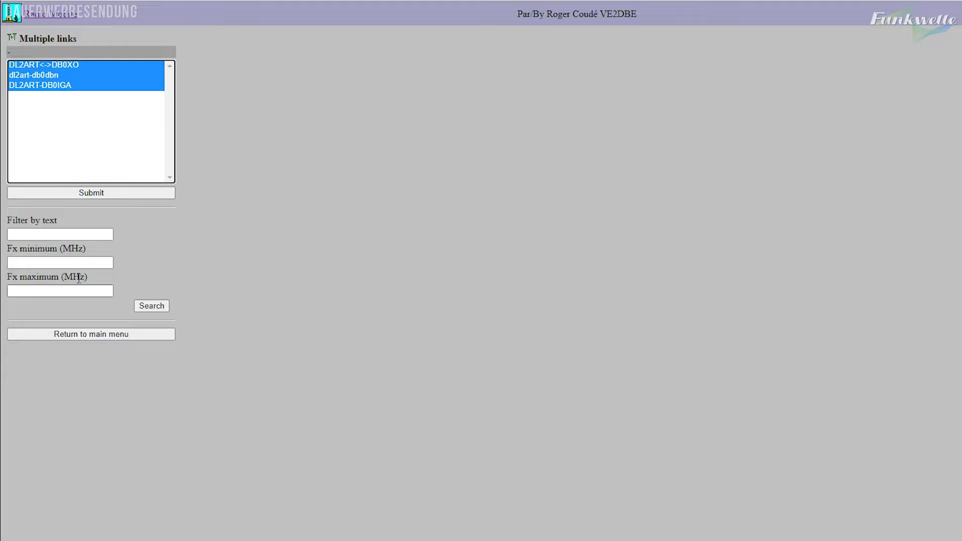
click(86, 194)
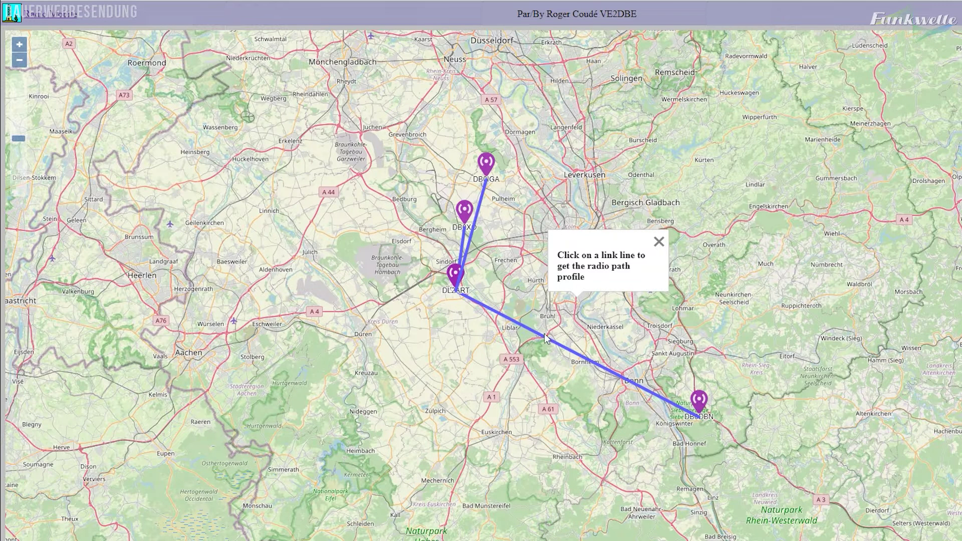
View the dl2art-db0dbn link's path profile and details from the map, and return to the main menu
click(545, 337)
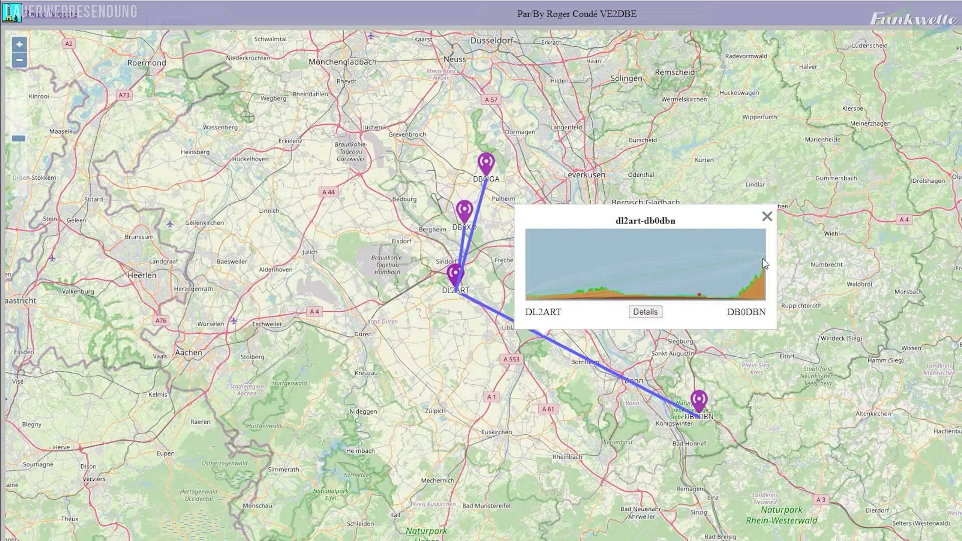
click(647, 313)
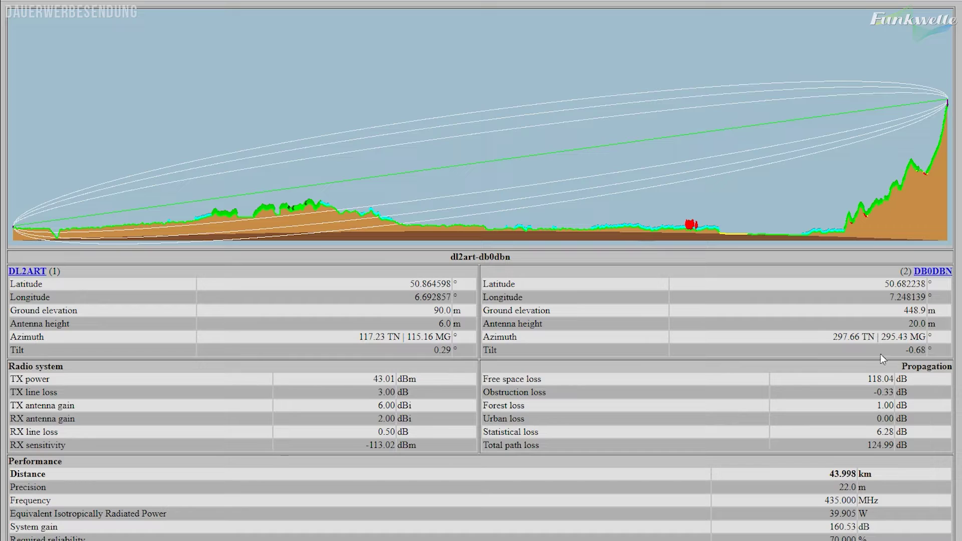
key(alt+Left)
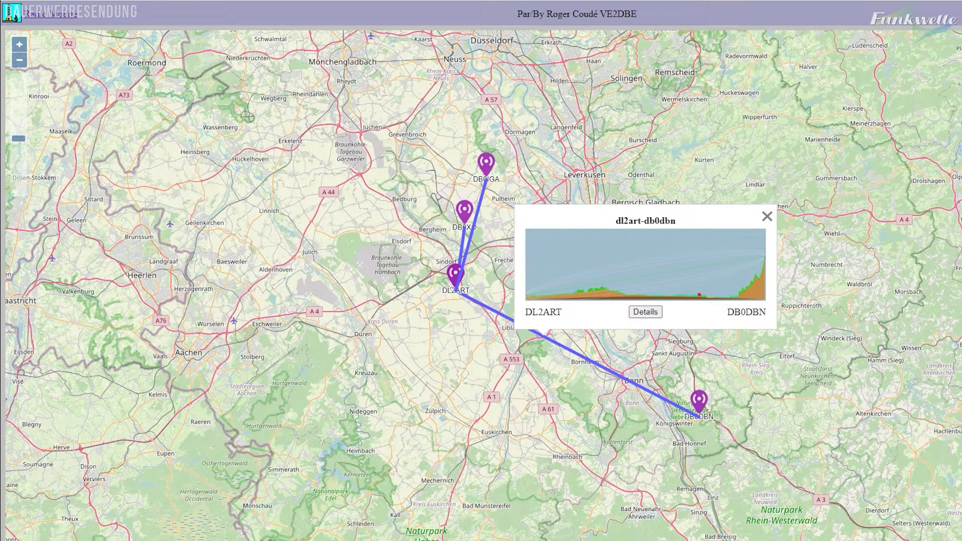
key(alt+Left)
click(96, 332)
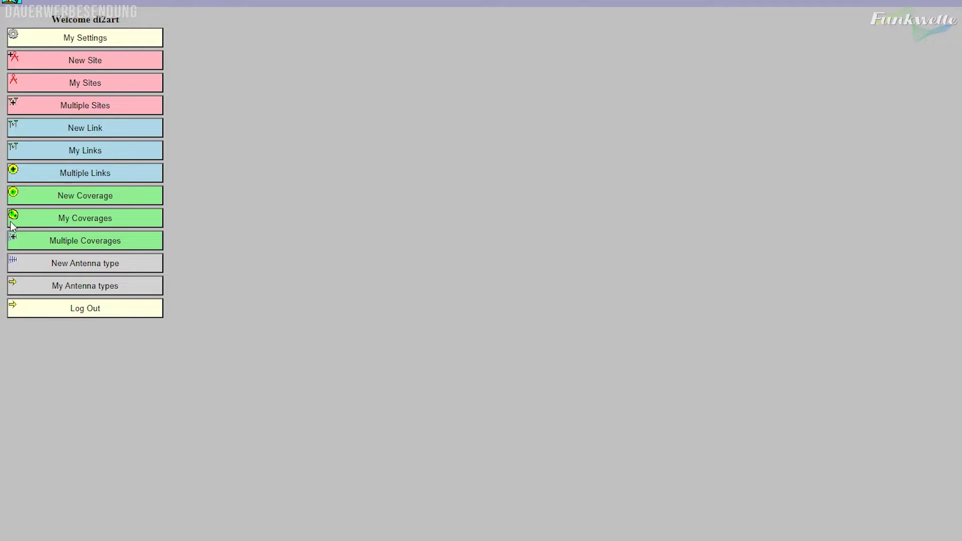
Start a new coverage with DB0IGA as the centre site and an antenna height of 10 m above ground
click(47, 201)
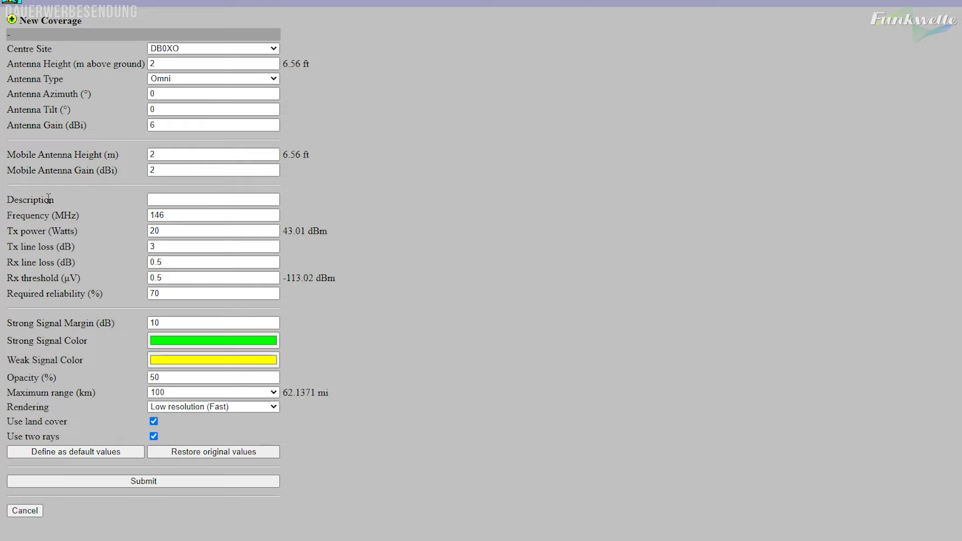
click(234, 49)
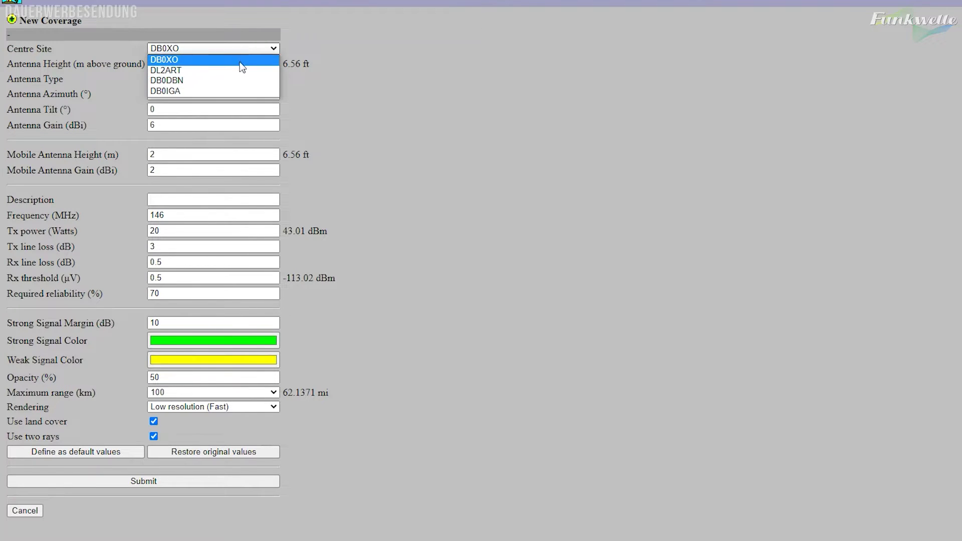
click(163, 92)
click(167, 64)
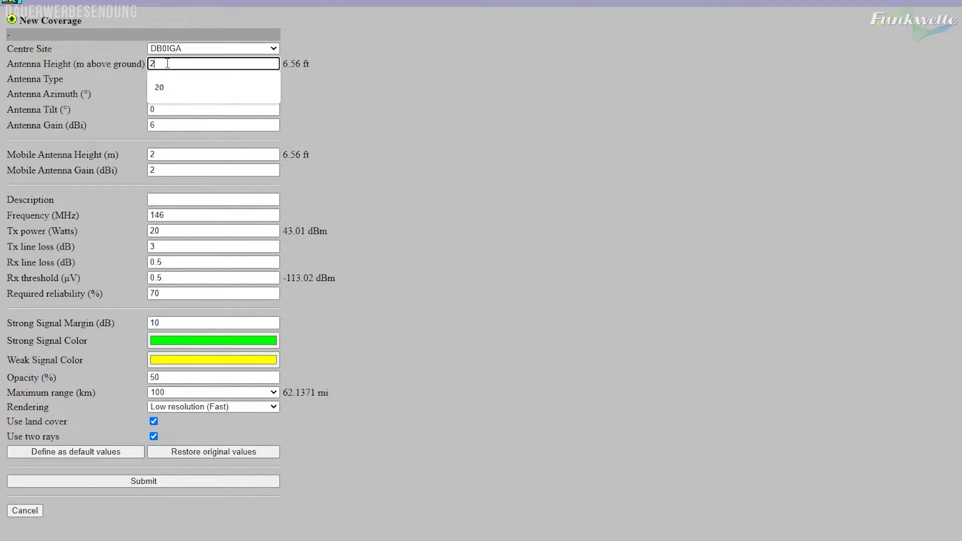
double_click(168, 64)
text(10)
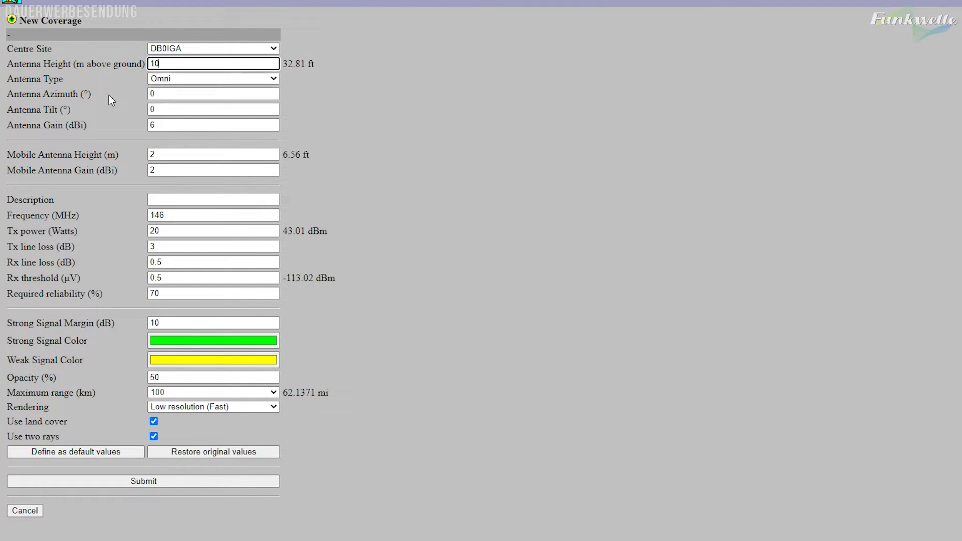
key(Tab)
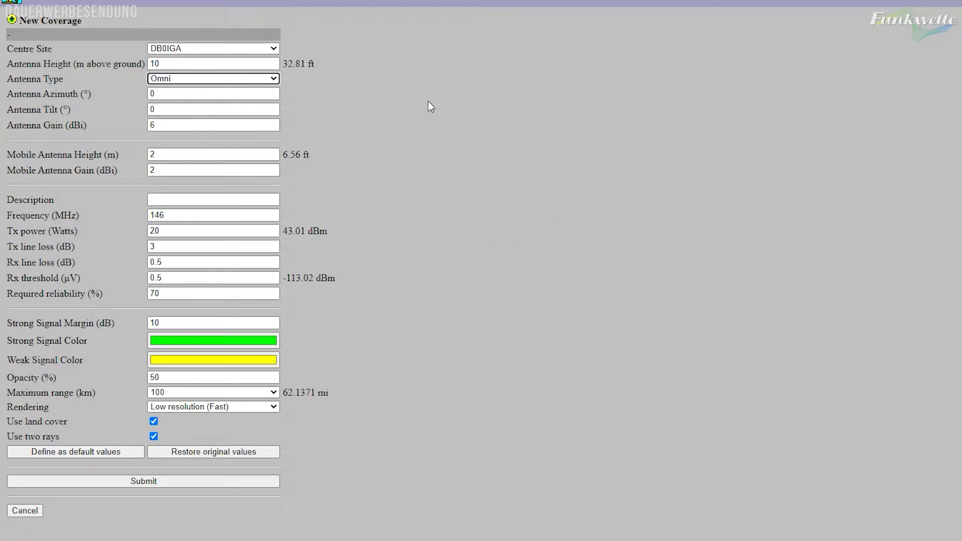
Look through the available antenna types for the coverage and keep Omni selected
click(255, 78)
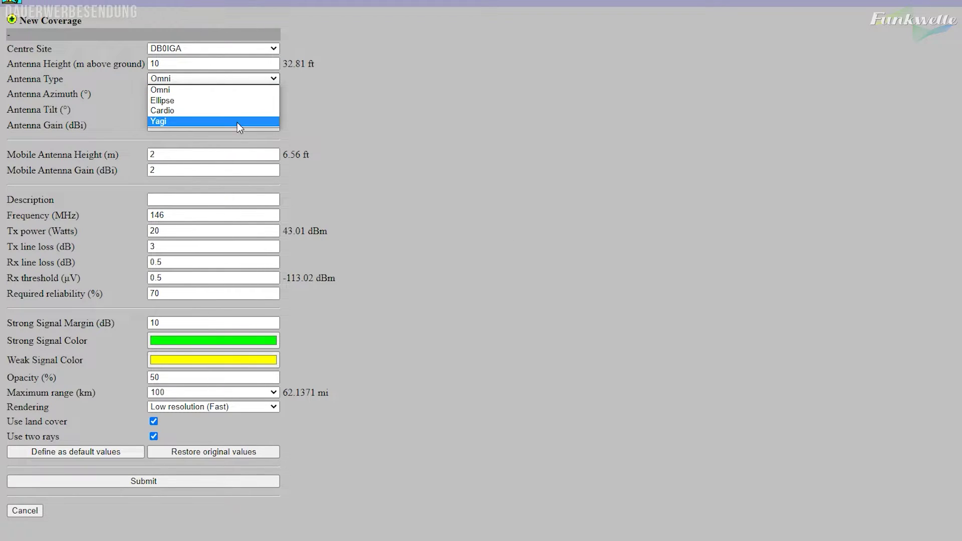
click(238, 96)
click(253, 81)
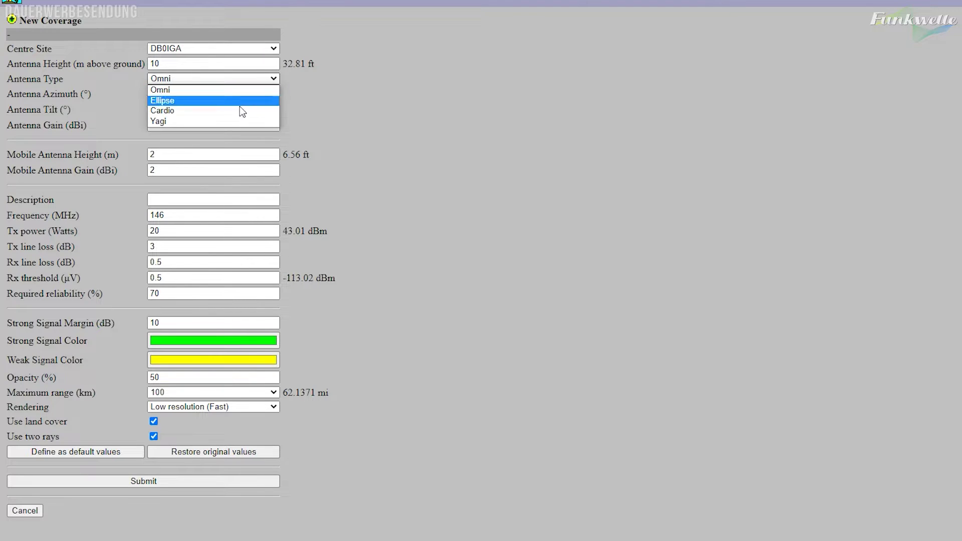
click(231, 90)
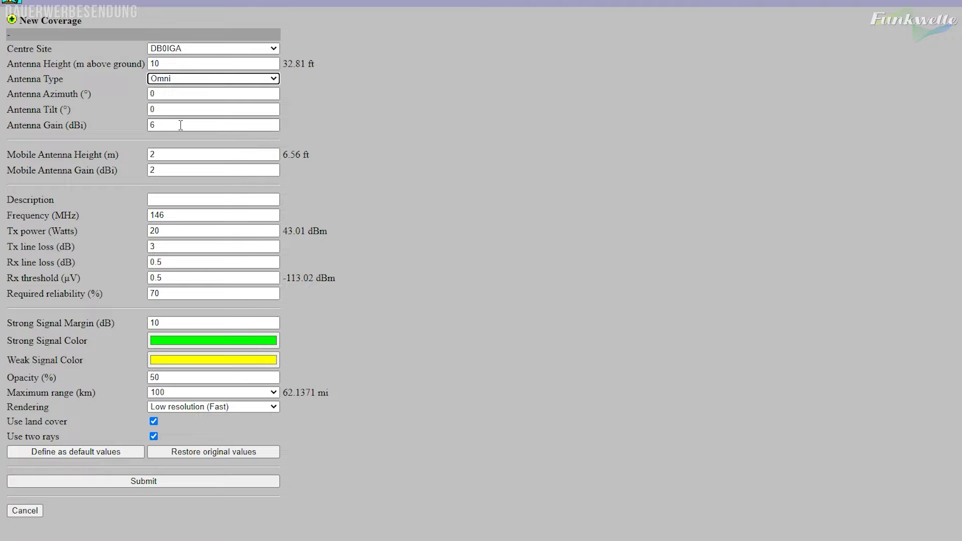
key(Tab)
key(Tab)
key(Tab)
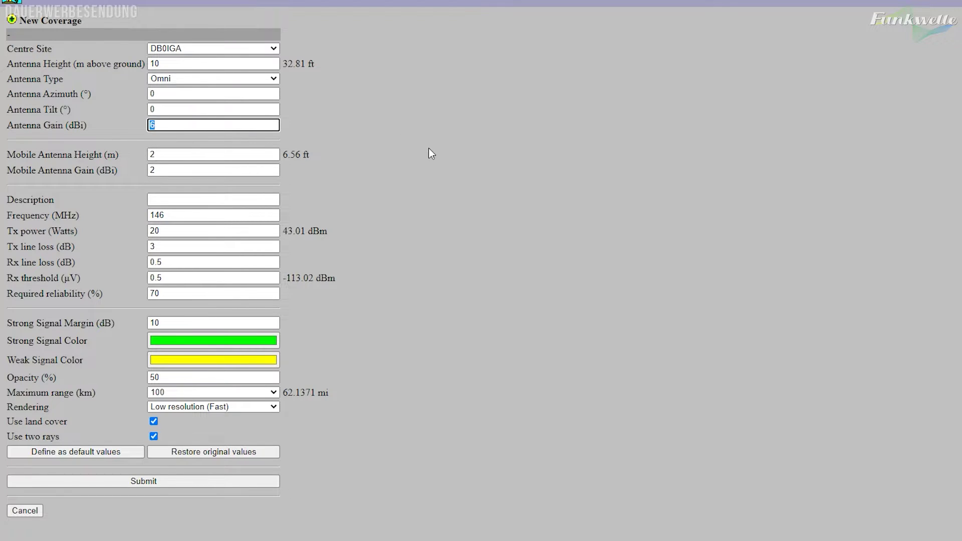
Enter 2m Pulheim as the coverage's description and set its frequency to 145 MHz
click(228, 200)
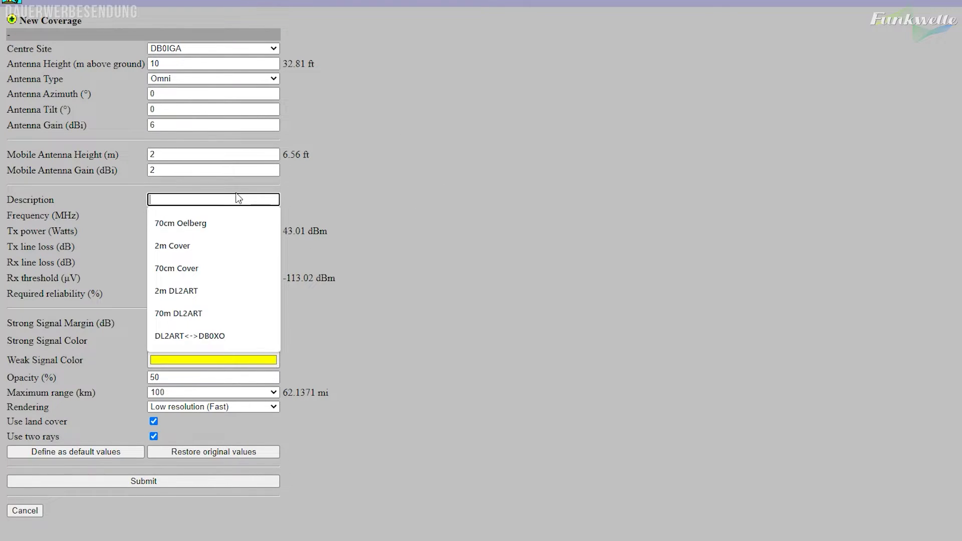
text(2m)
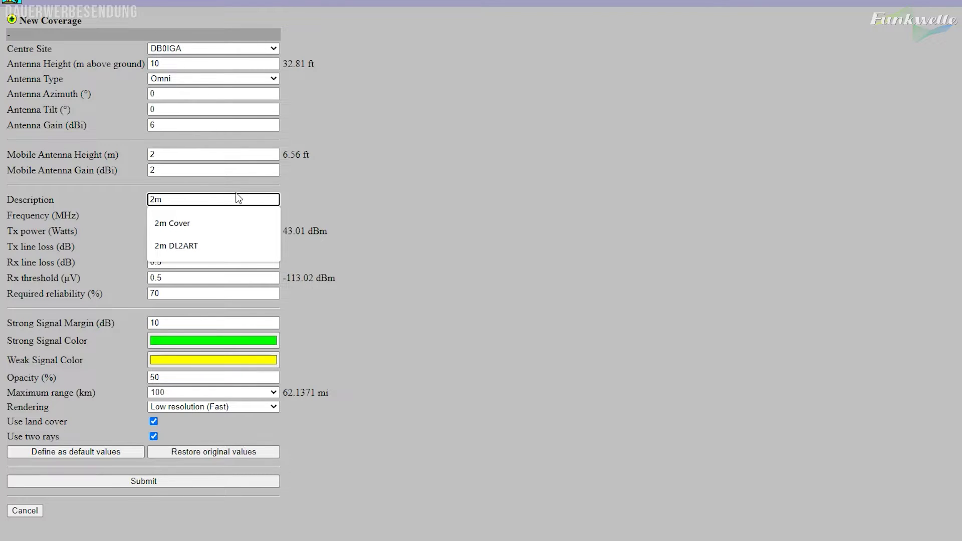
text( Pulheim)
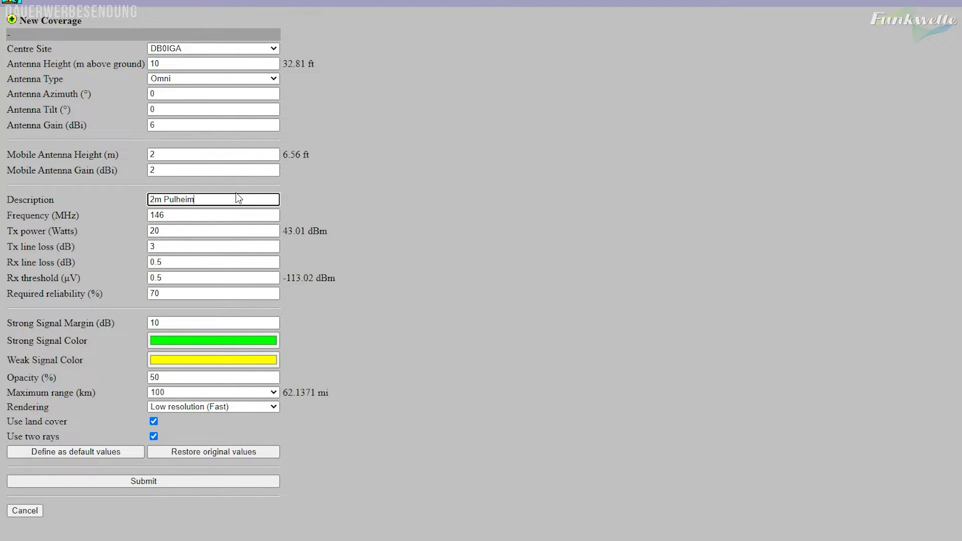
click(393, 190)
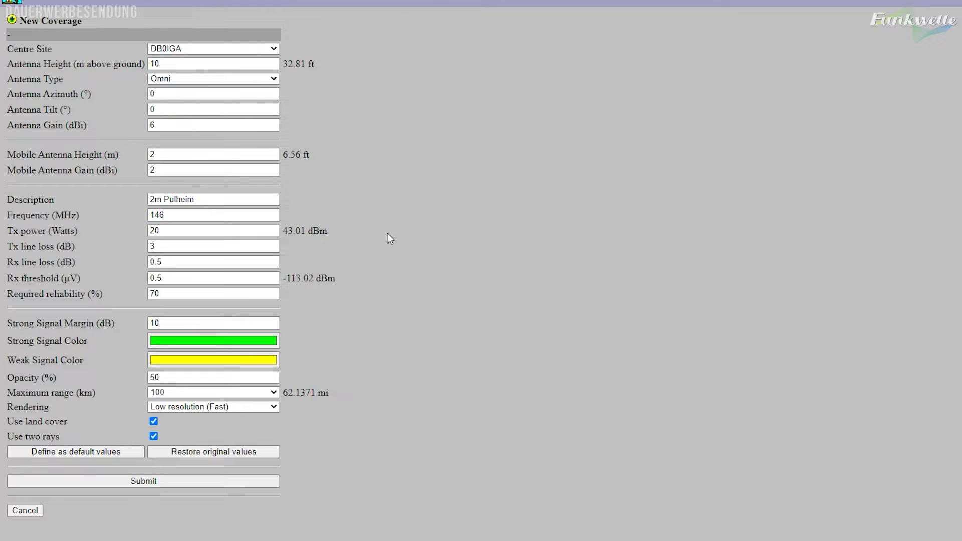
double_click(191, 215)
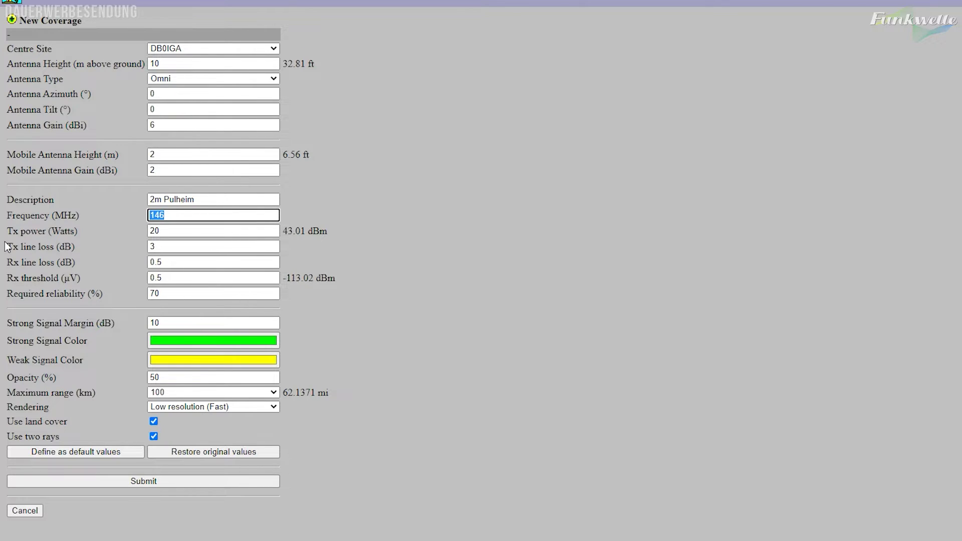
text(145)
key(Tab)
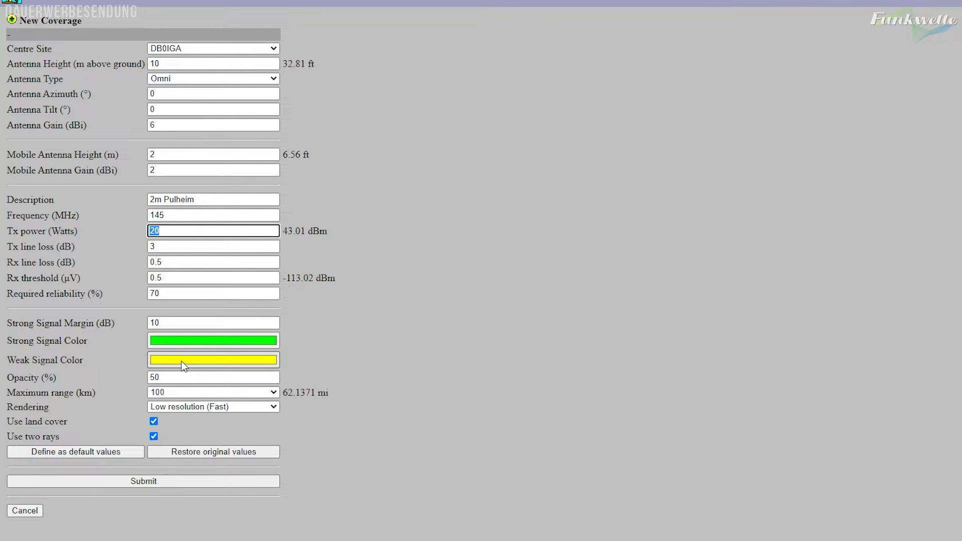
Set the strong signal color to red and the weak signal color to blue (RGB 0, 55, 255)
click(214, 344)
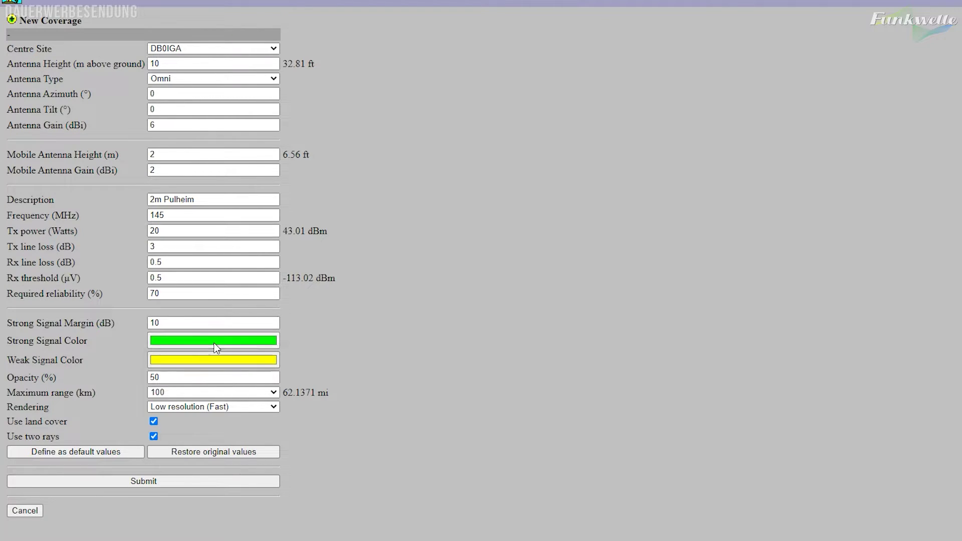
drag(232, 454, 203, 450)
click(347, 332)
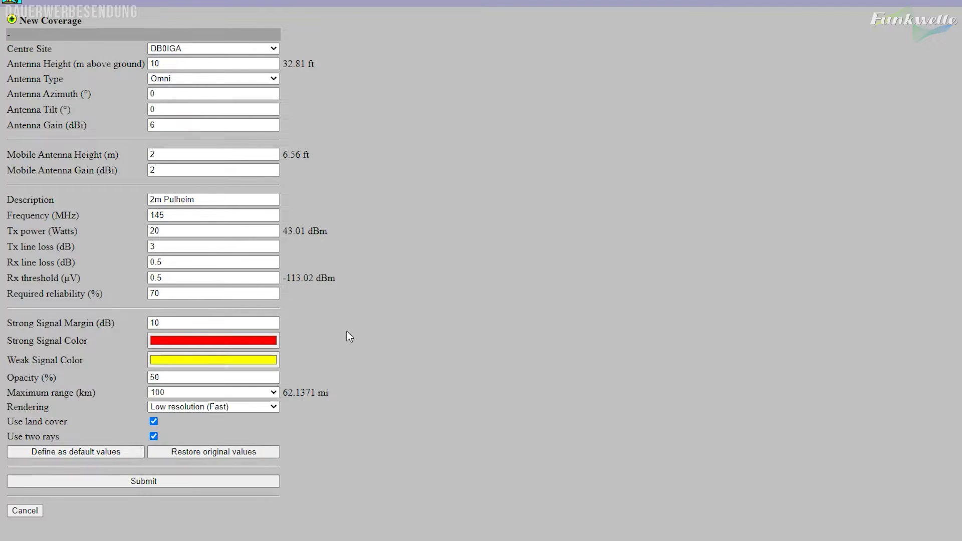
click(230, 362)
drag(242, 469, 232, 469)
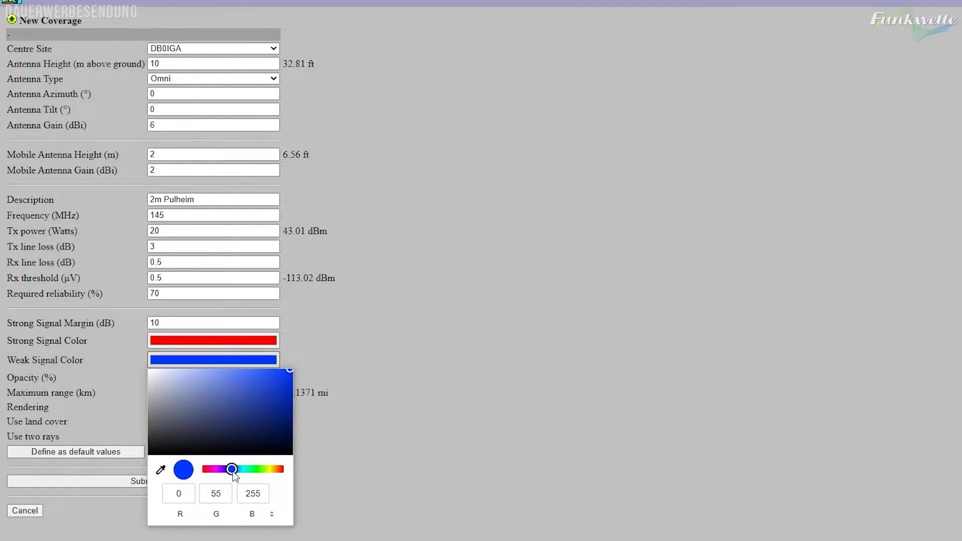
click(365, 395)
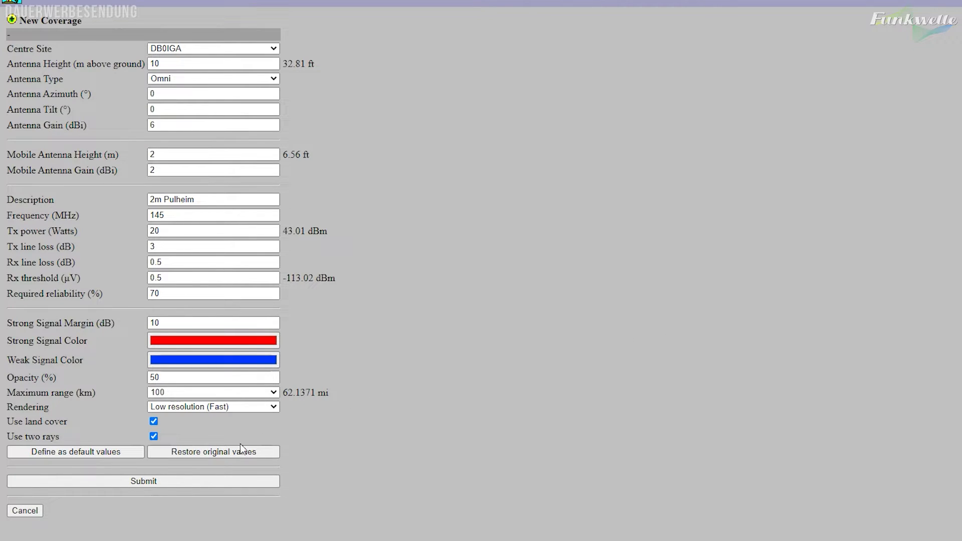
Set the coverage's maximum range to 200 km, keep Low resolution (Fast) rendering, and submit the calculation
click(228, 394)
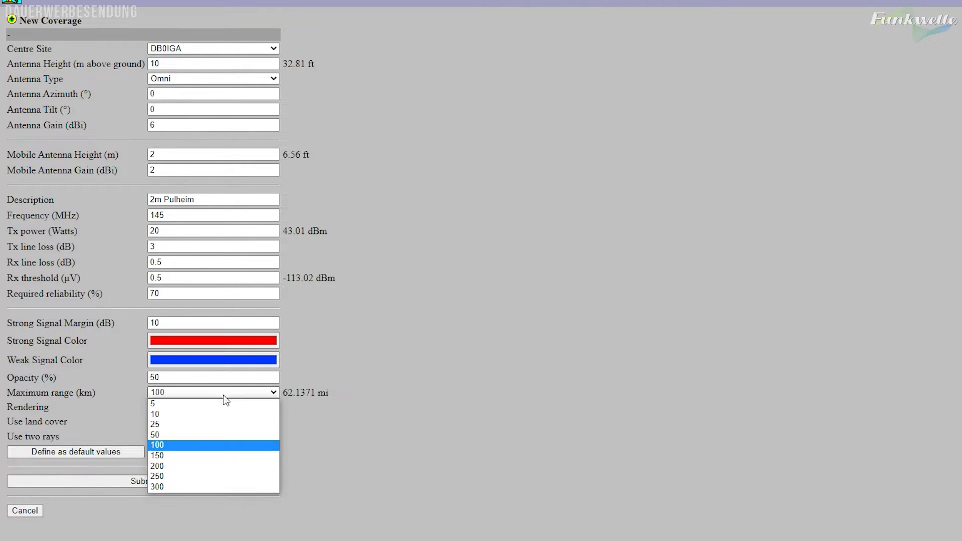
click(214, 471)
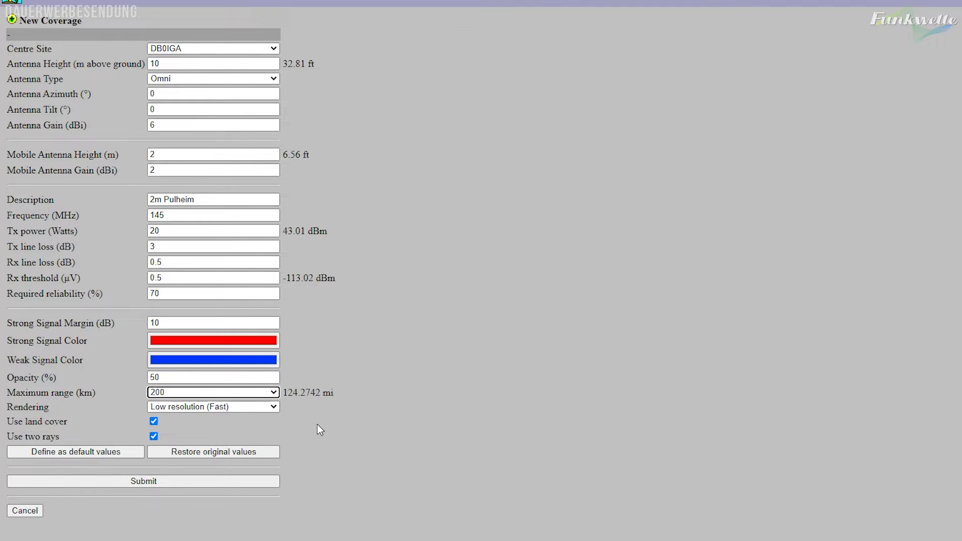
click(209, 408)
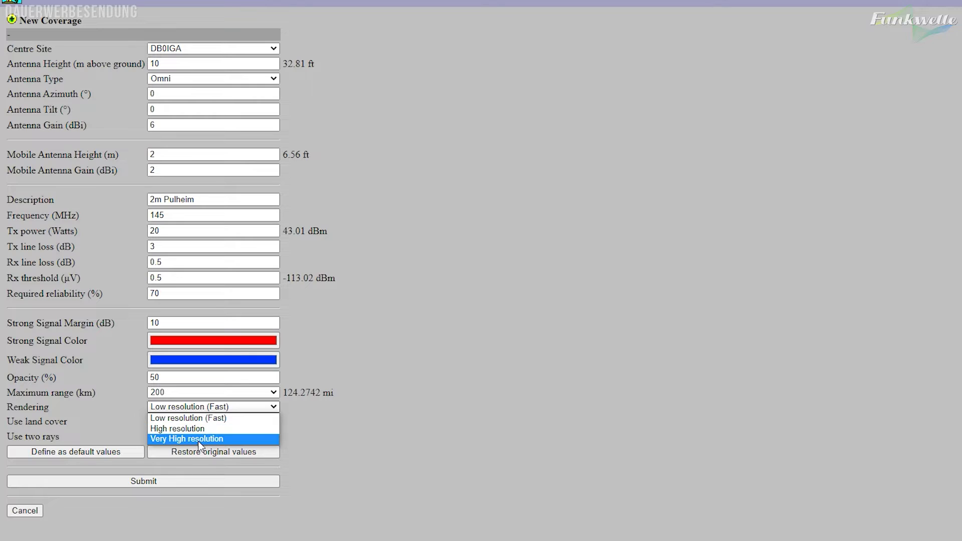
click(215, 422)
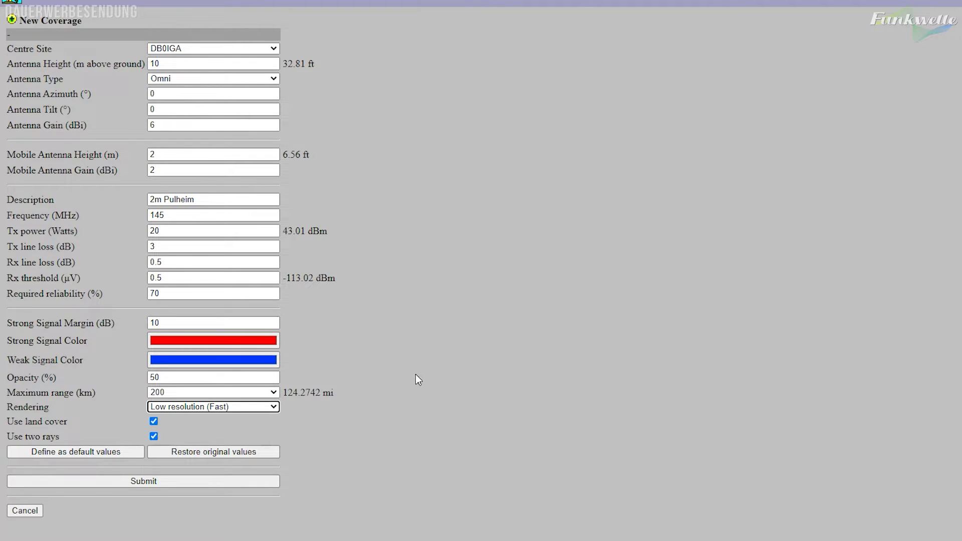
click(158, 481)
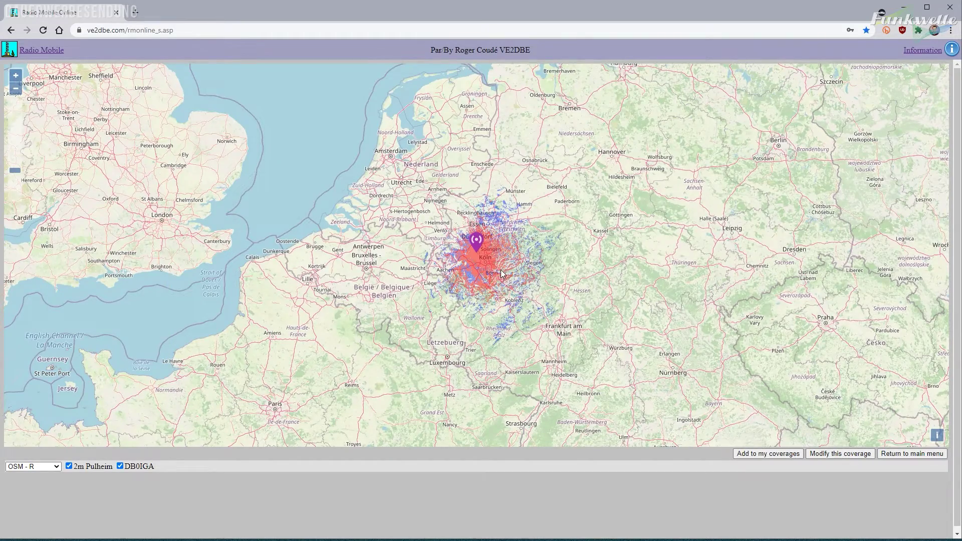
Examine the strong and weak signal areas around DB0IGA on the calculated coverage map, including the region between Aachen and Köln
scroll(482, 269, up, 2)
mouse_move(541, 251)
mouse_down()
mouse_move(386, 255)
mouse_move(480, 268)
mouse_up()
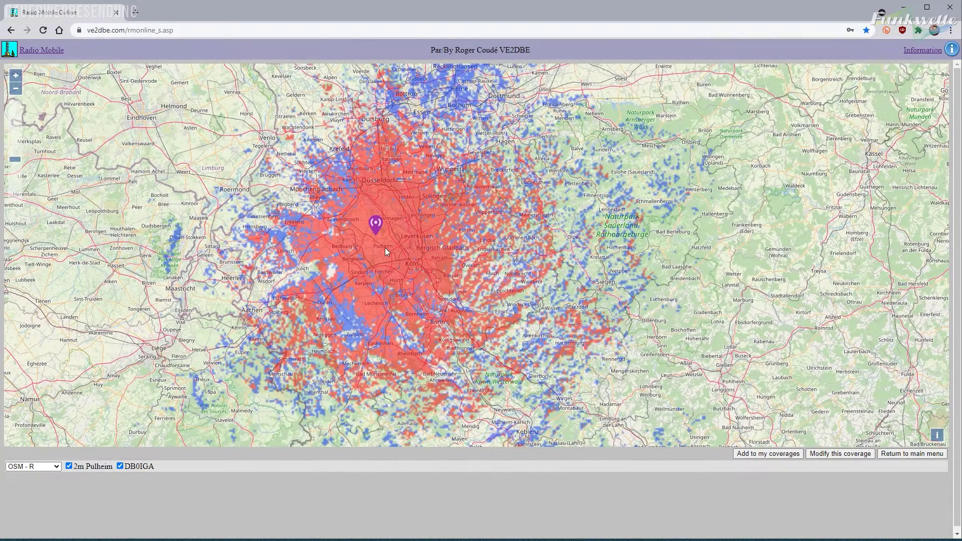
scroll(398, 243, up, 1)
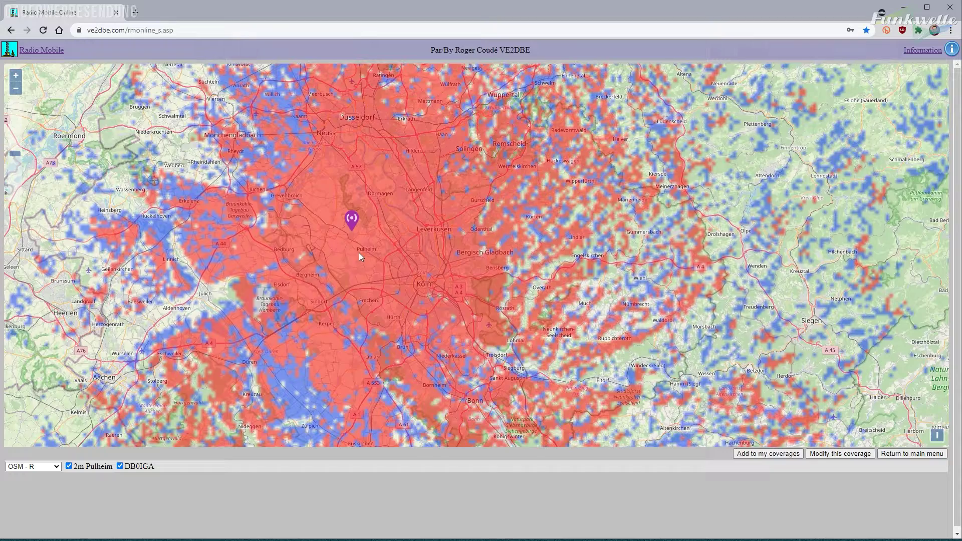
scroll(379, 276, down, 1)
mouse_move(411, 298)
mouse_down()
mouse_move(477, 269)
mouse_move(378, 247)
mouse_move(371, 263)
mouse_move(413, 283)
mouse_up()
scroll(448, 271, down, 1)
scroll(416, 270, up, 1)
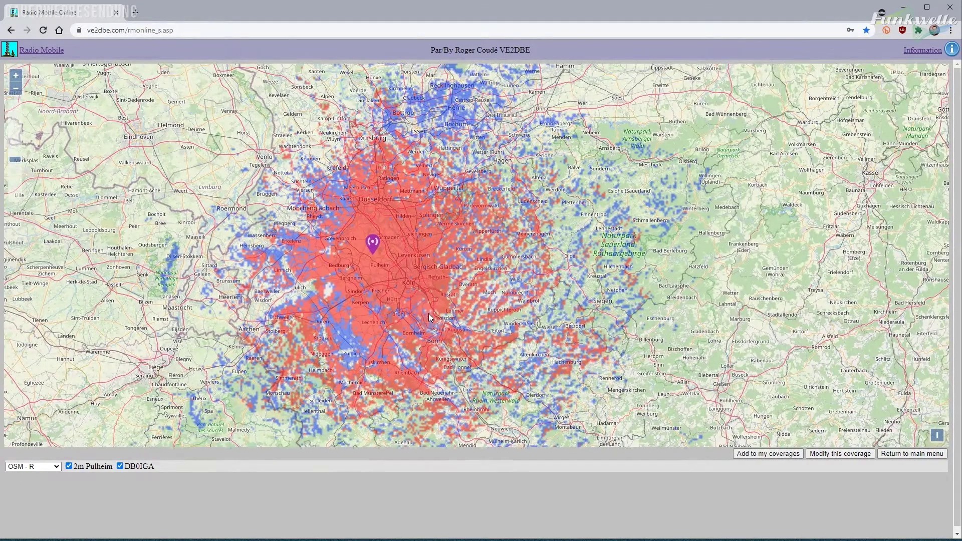
drag(430, 319, 456, 274)
scroll(334, 239, up, 2)
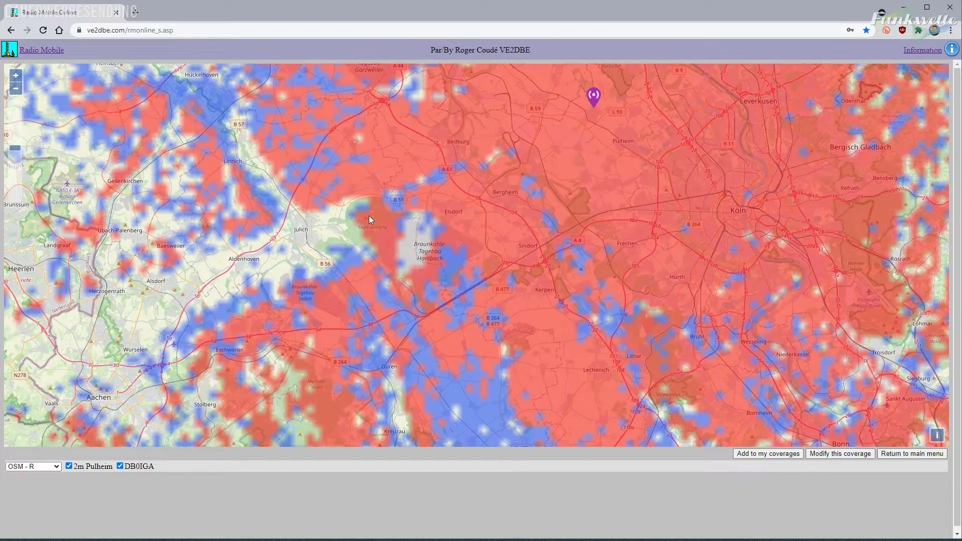
scroll(570, 267, down, 2)
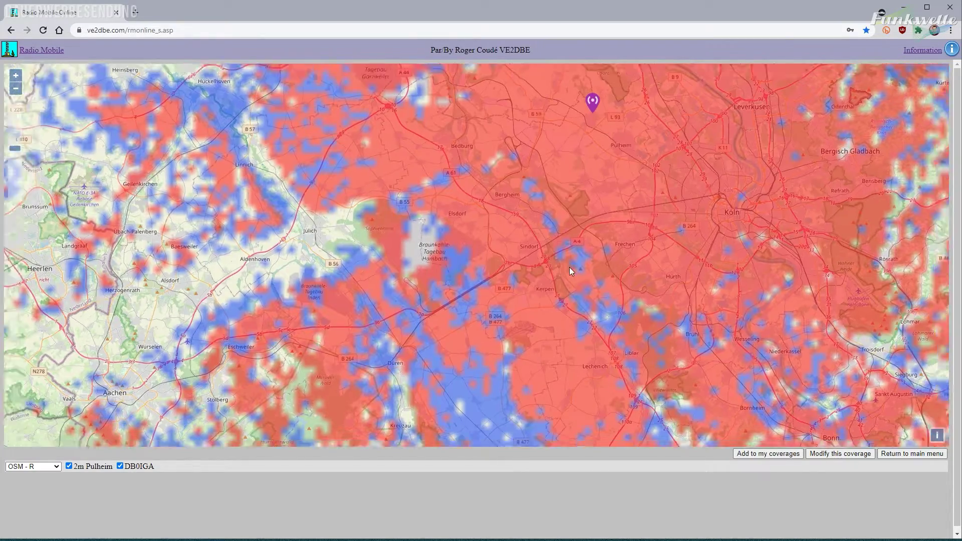
drag(569, 266, 449, 256)
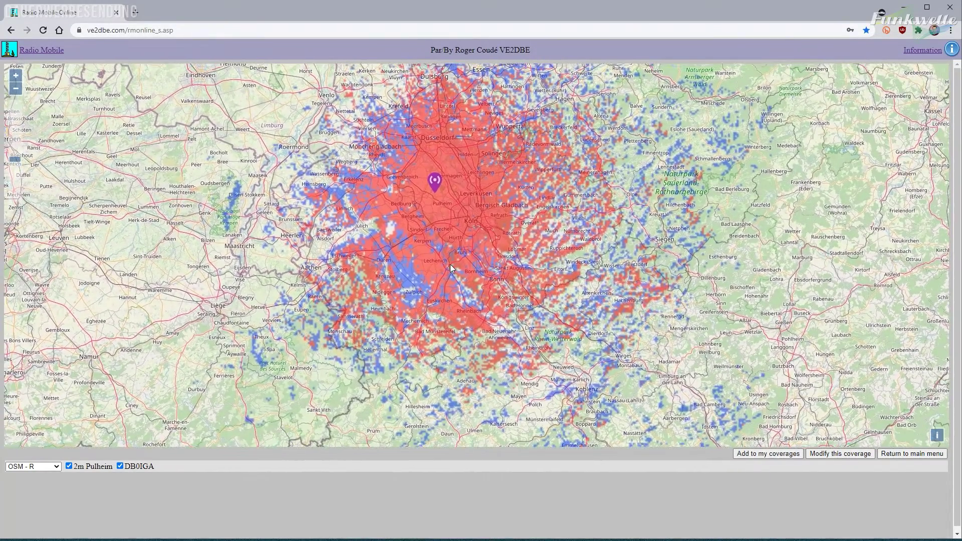
Compare the coverage on the OSM - G and USGS - Sat base maps, then return to OSM - R
click(53, 471)
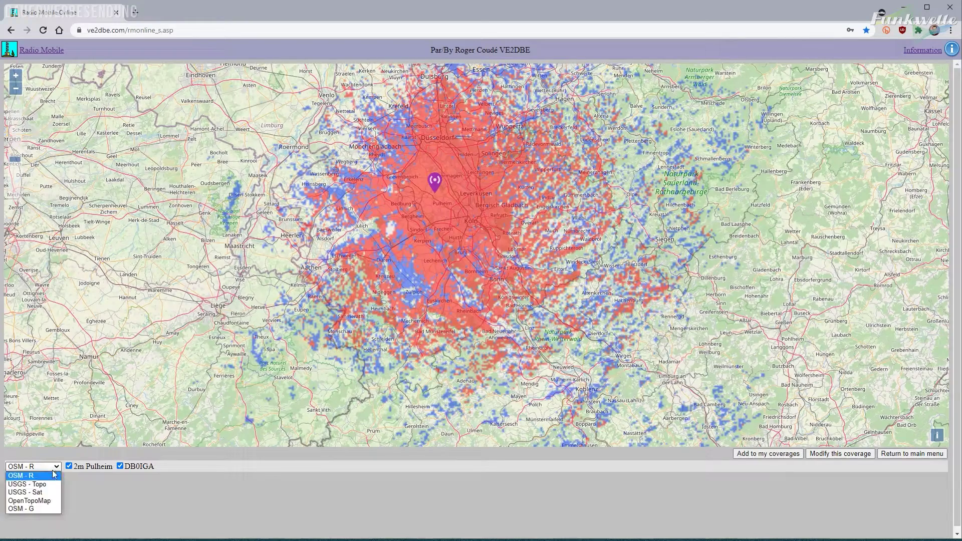
click(41, 507)
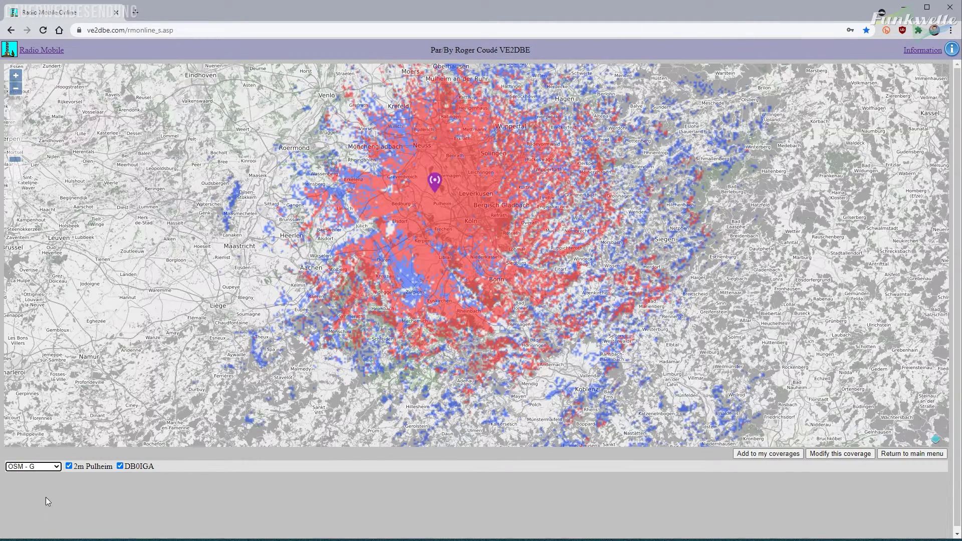
click(48, 473)
click(39, 496)
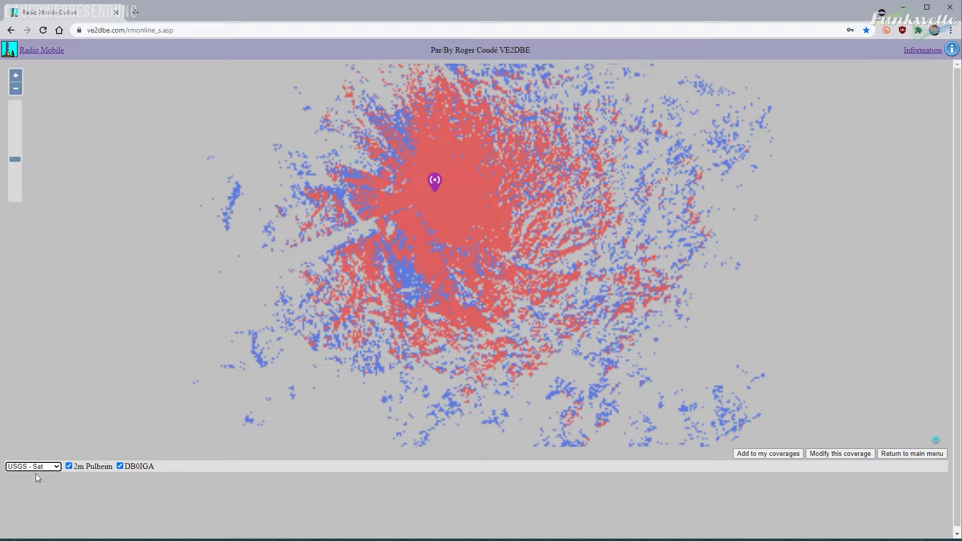
click(52, 470)
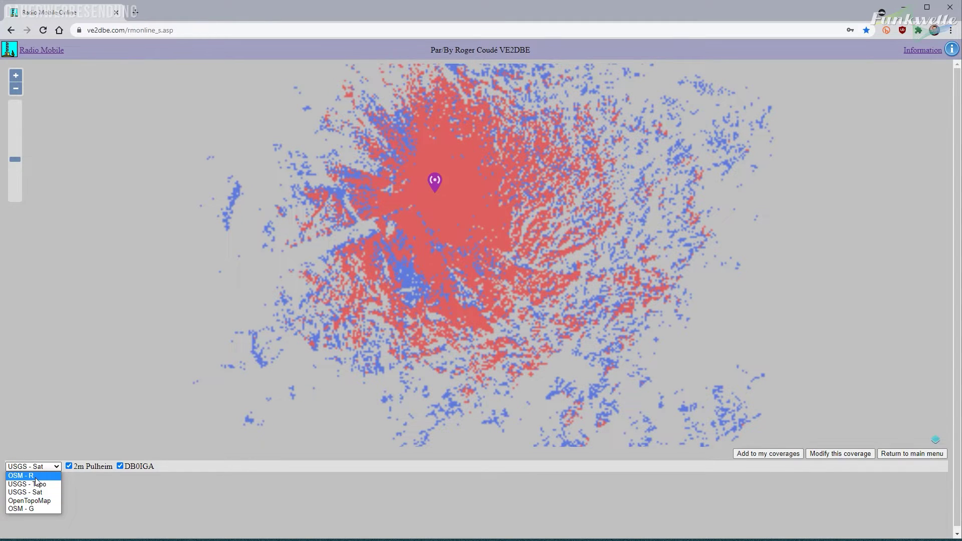
click(39, 479)
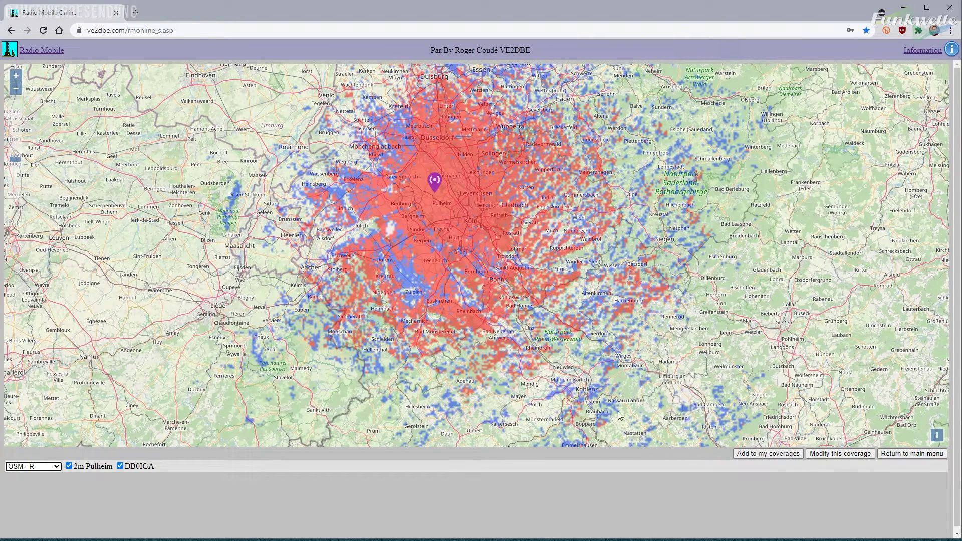
Add the 2m Pulheim coverage to the saved coverages and list all saved coverages
click(759, 455)
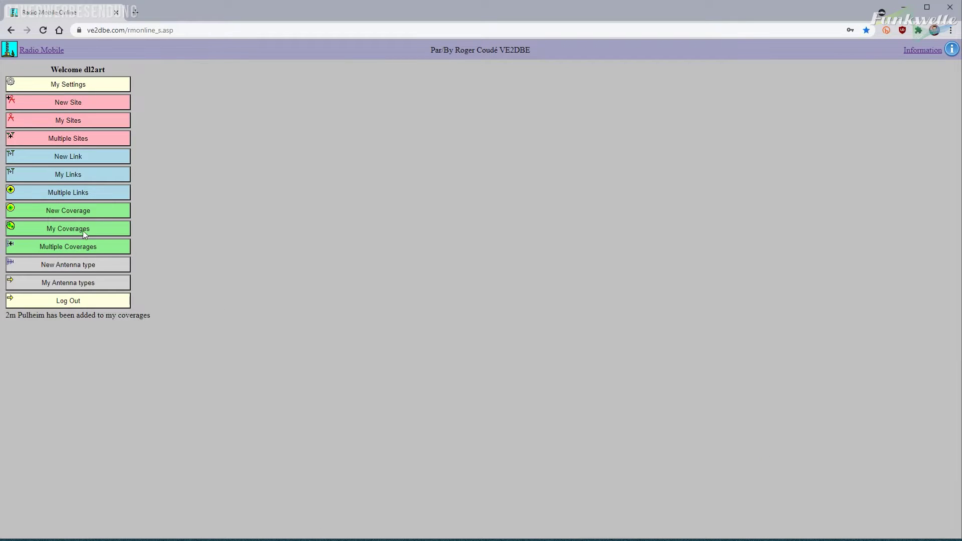
click(52, 230)
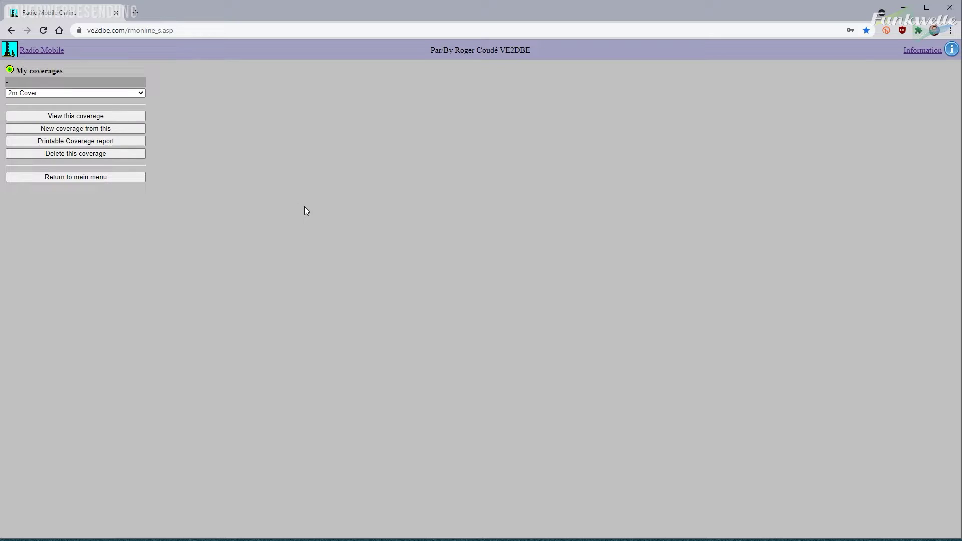
click(101, 92)
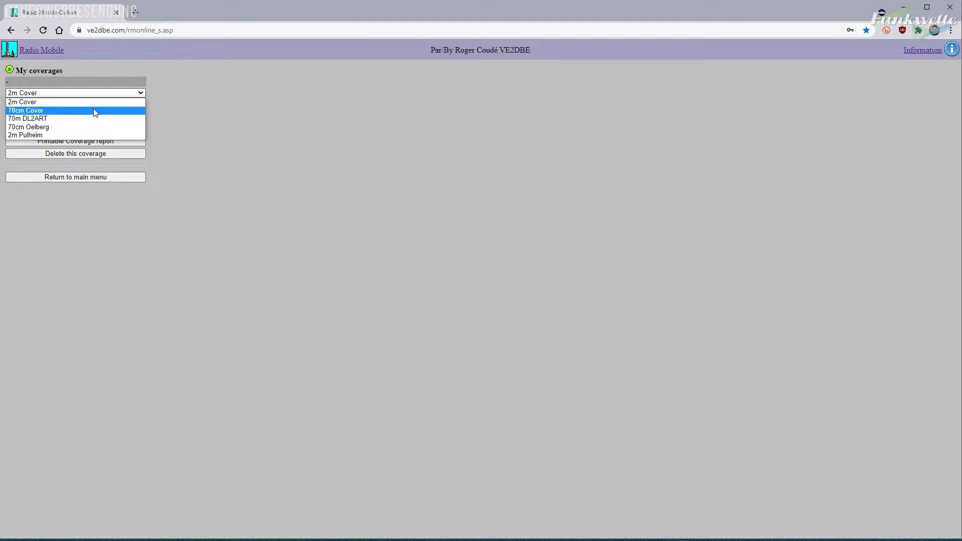
View the saved 2m Cover coverage and inspect its extent around DB0XO on the map
click(33, 103)
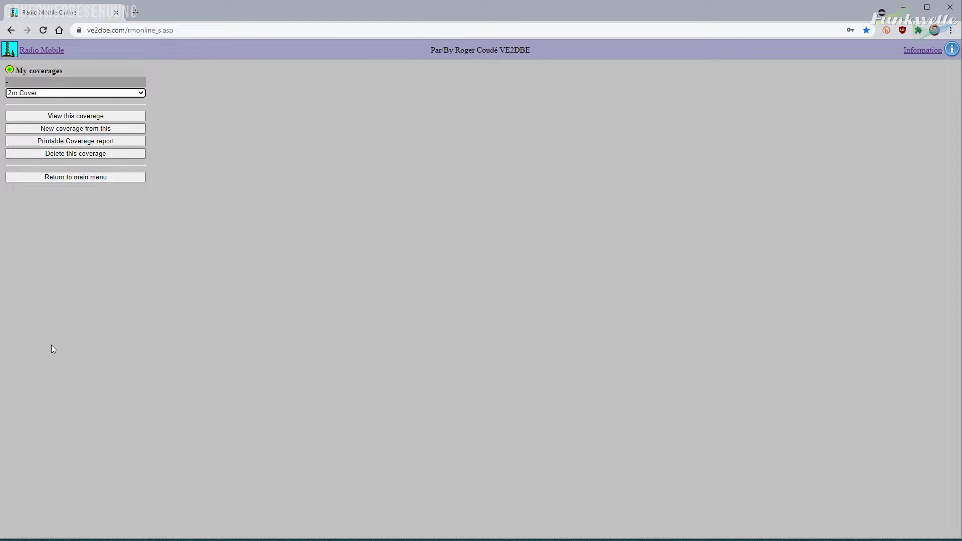
click(75, 116)
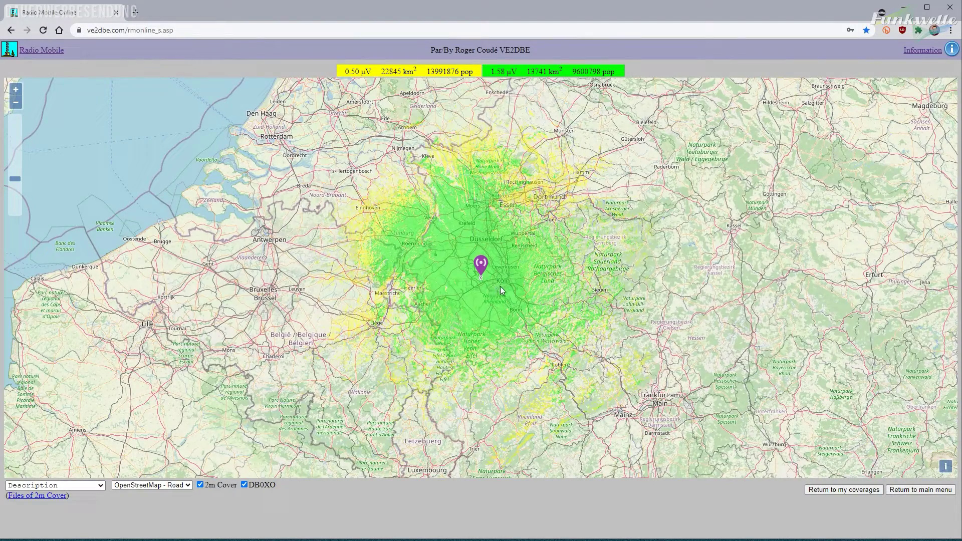
scroll(468, 277, up, 2)
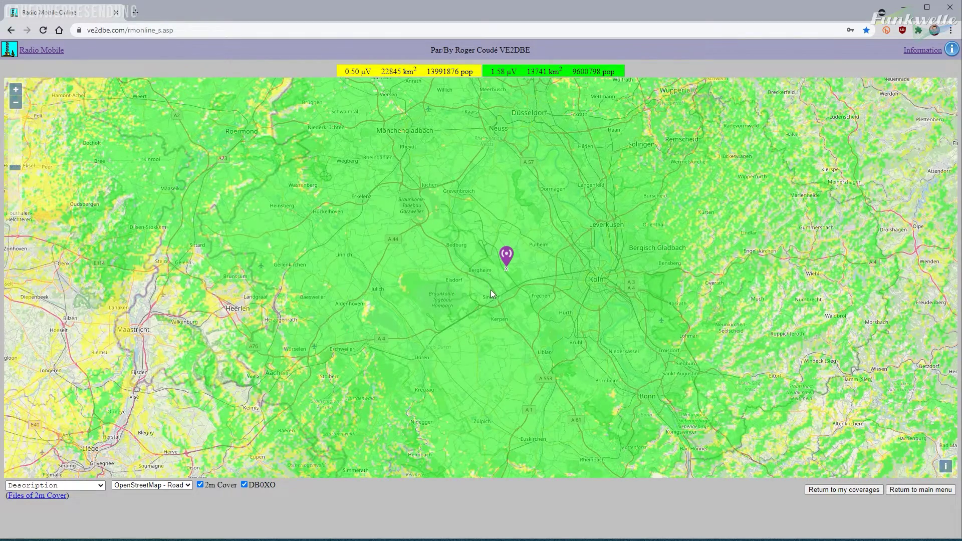
scroll(491, 290, down, 2)
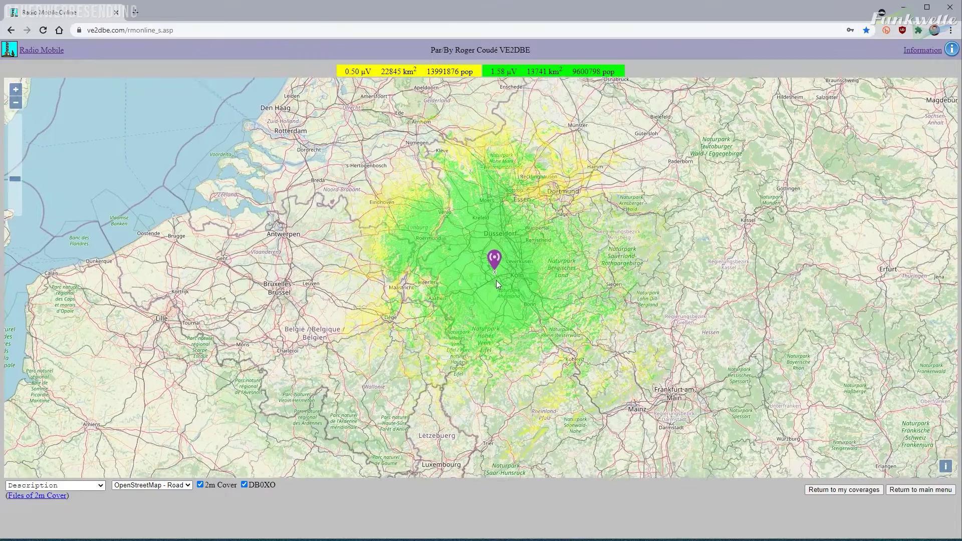
drag(497, 280, 484, 266)
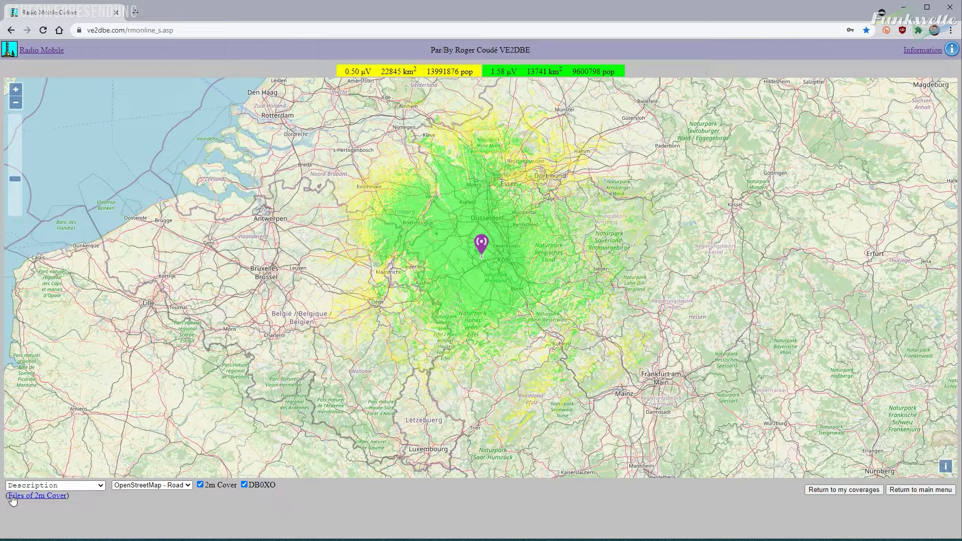
Download the files of the 2m Cover coverage and open the downloaded zip archive
click(49, 496)
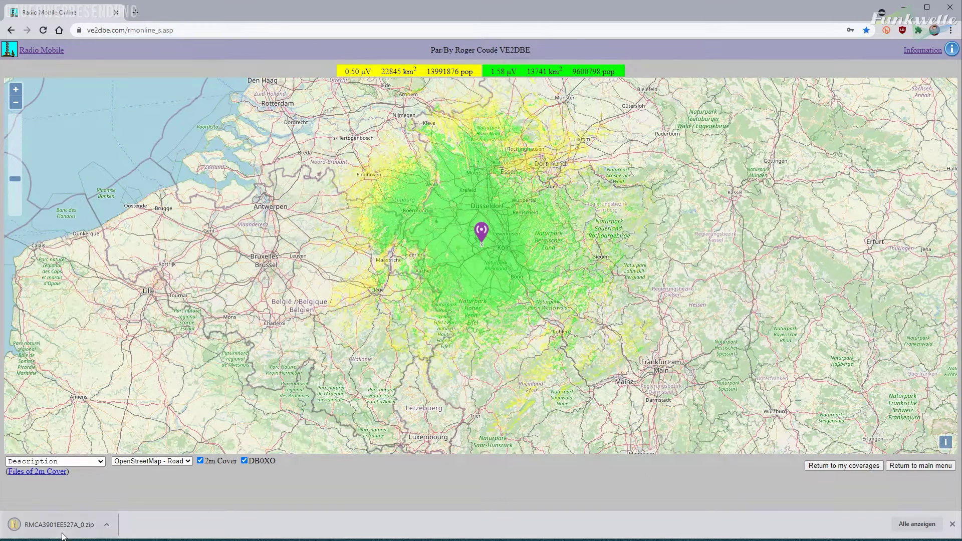
click(60, 527)
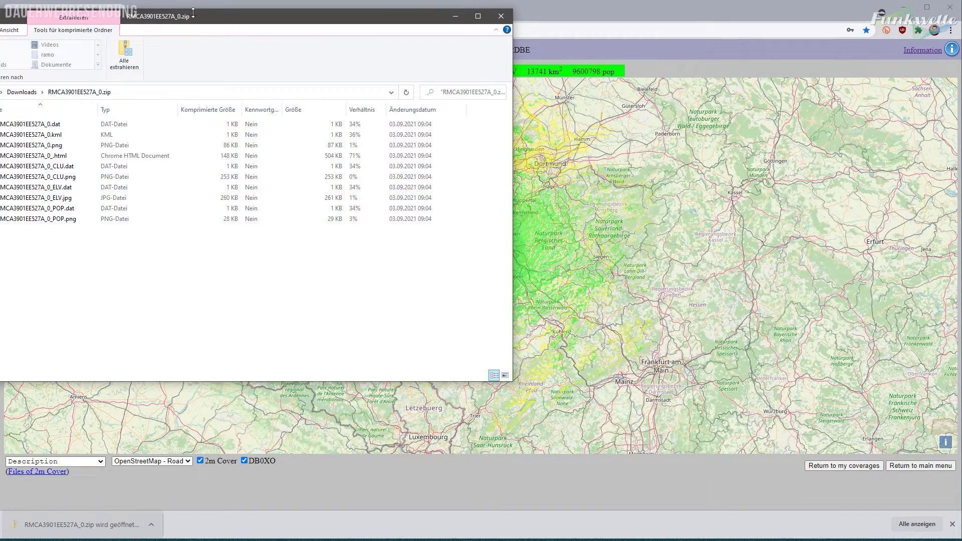
drag(193, 13, 525, 102)
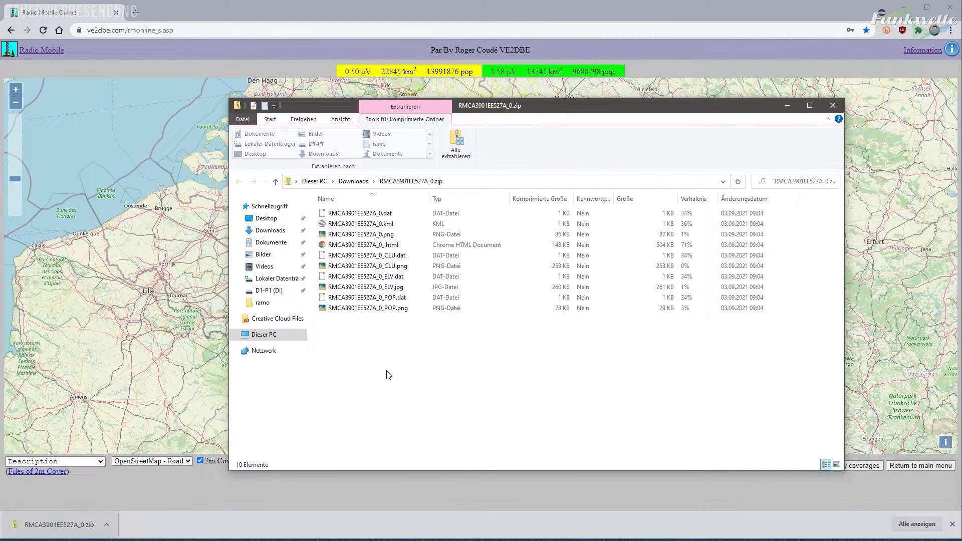
View the coverage overlay image RMCA3901EE527A_0.png from the archive and close the image viewer
click(390, 235)
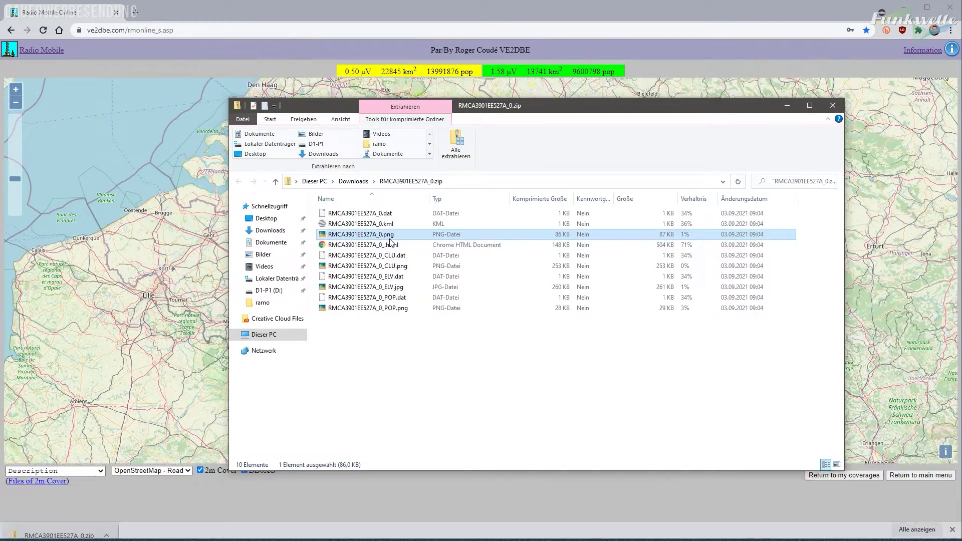
double_click(390, 238)
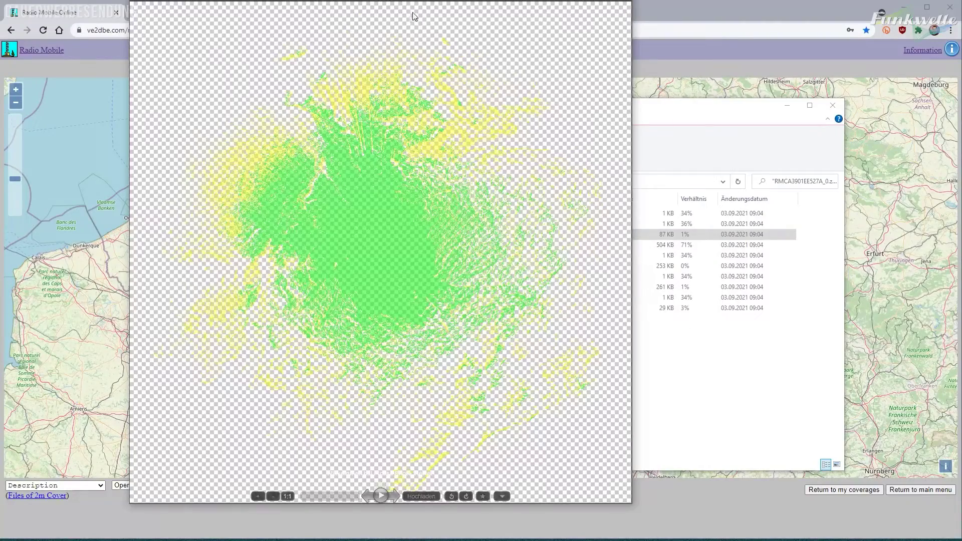
drag(414, 17, 542, 37)
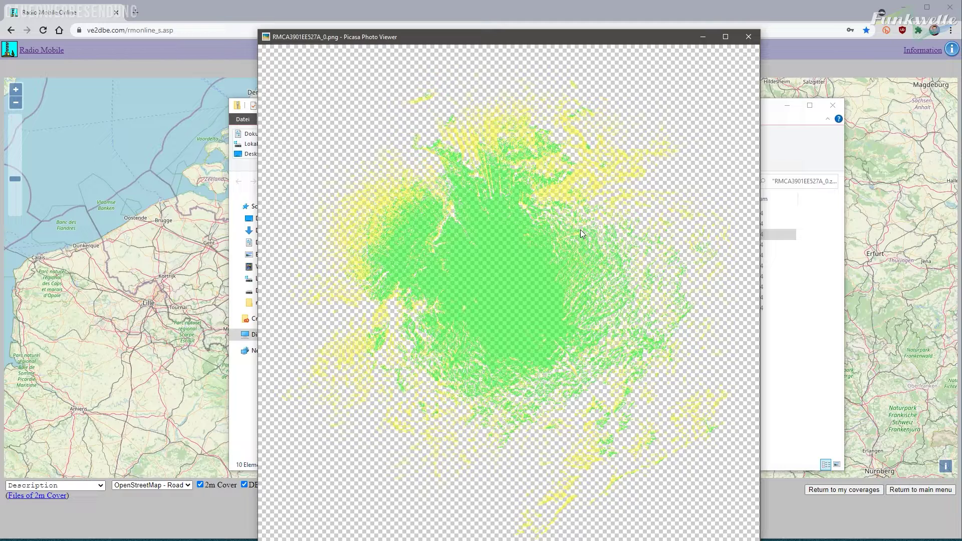
click(747, 42)
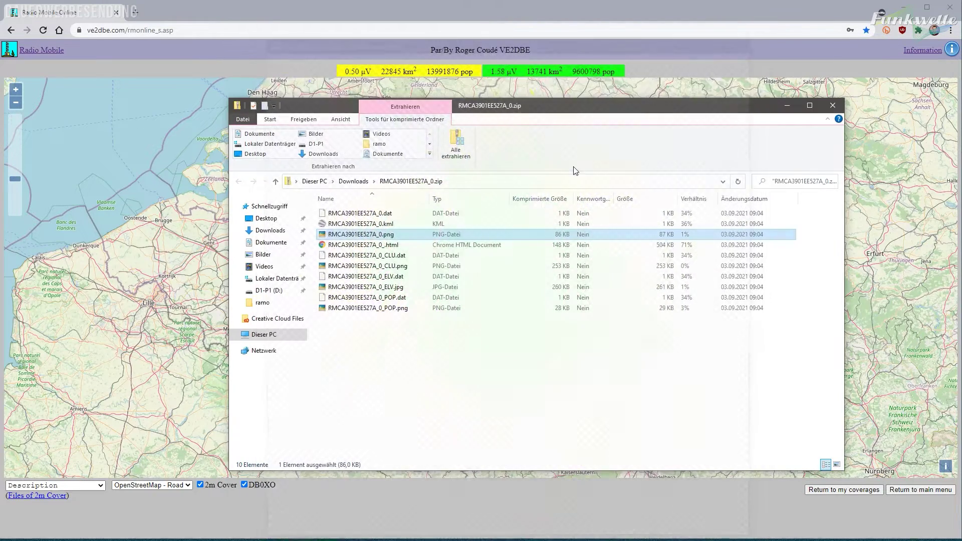
Point out the archive's KML file, close the archive window and return from the coverage to the main menu
click(332, 224)
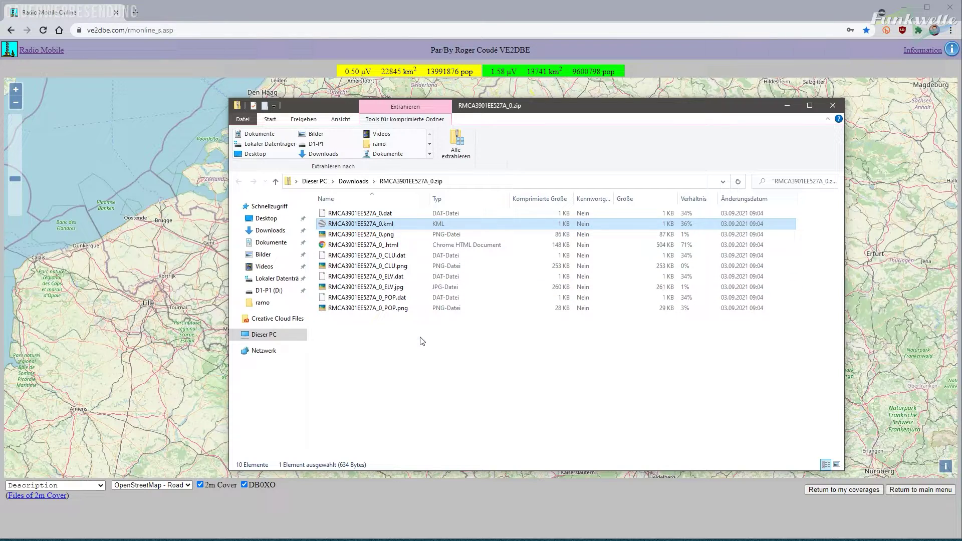
click(407, 345)
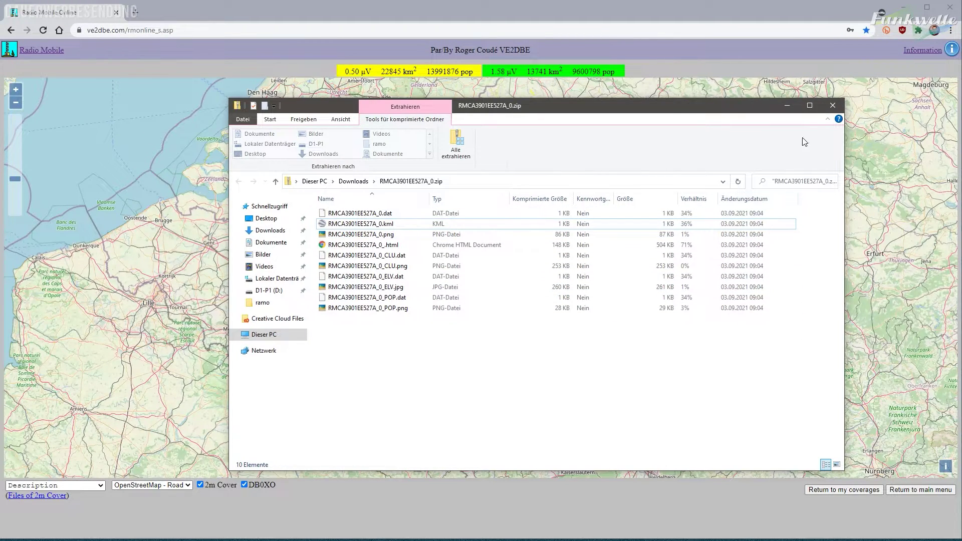
click(833, 106)
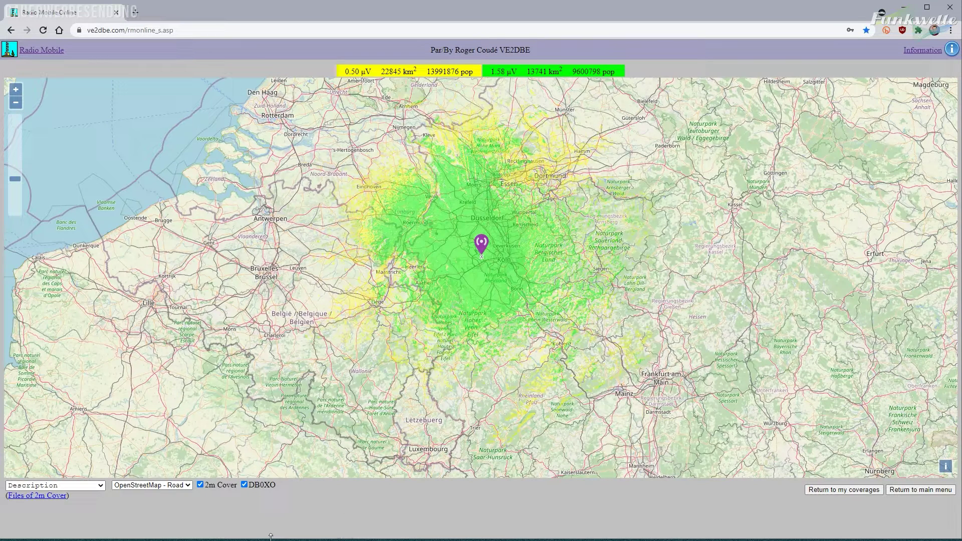
click(859, 497)
click(68, 178)
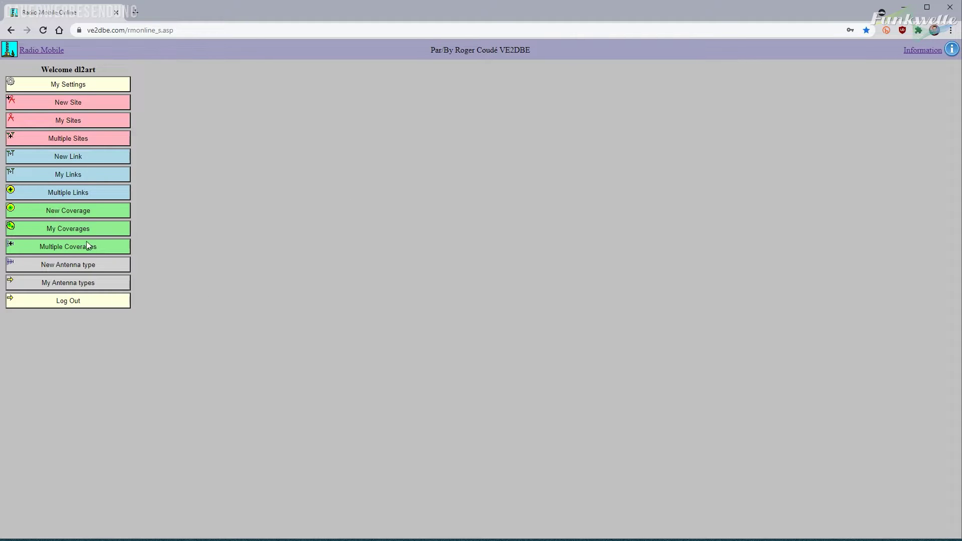
Display the 70cm Cover and 70cm Oelberg coverages together on the map, compare their overlap and return to the main menu
click(65, 245)
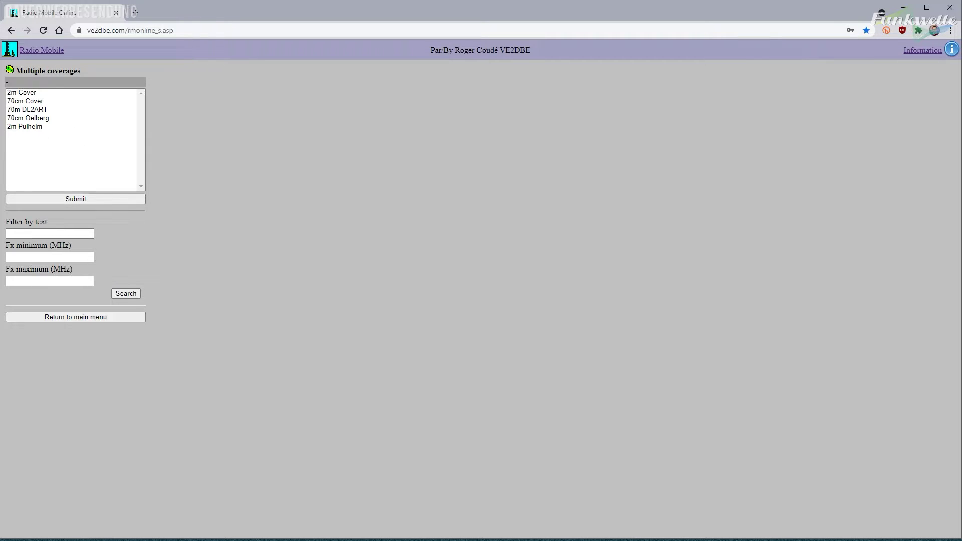
click(38, 118)
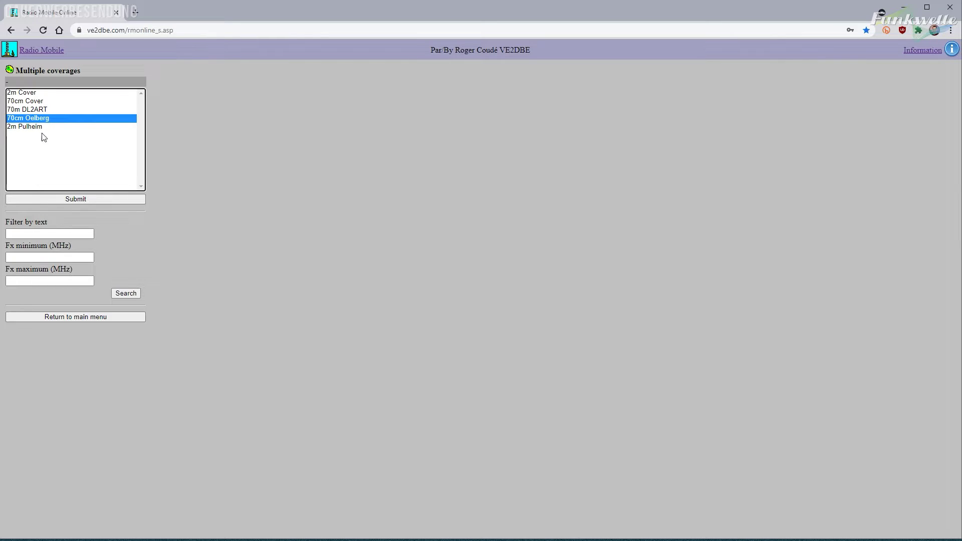
ctrl+click(44, 101)
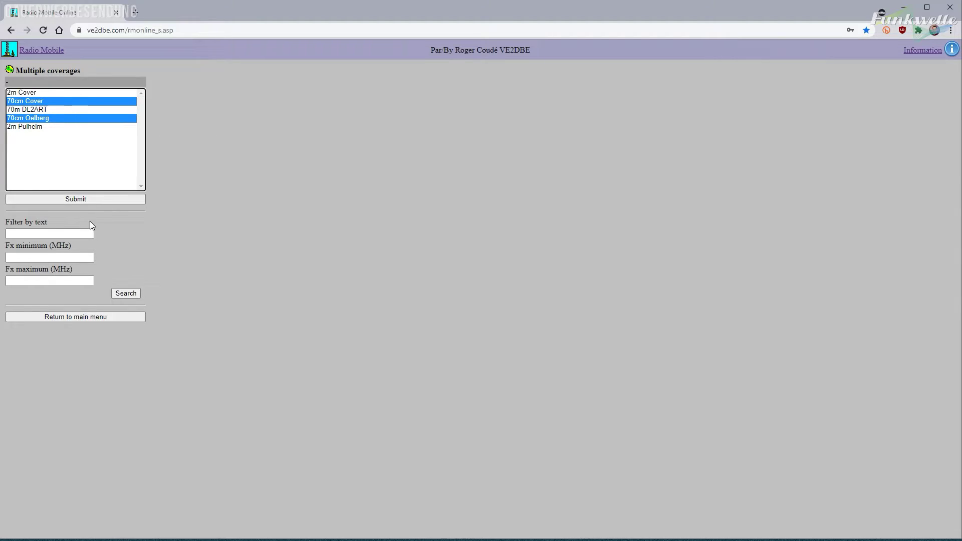
click(91, 199)
scroll(459, 268, up, 2)
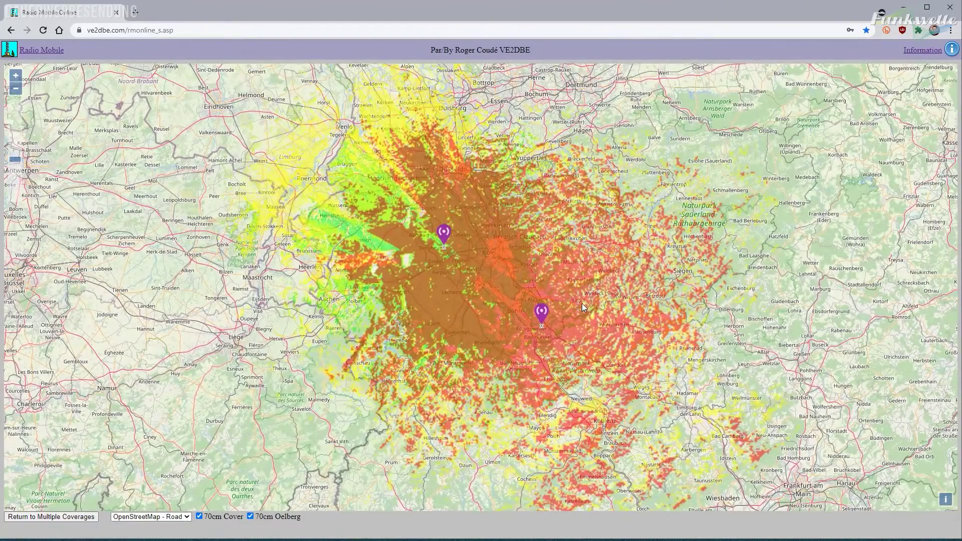
drag(582, 302, 487, 290)
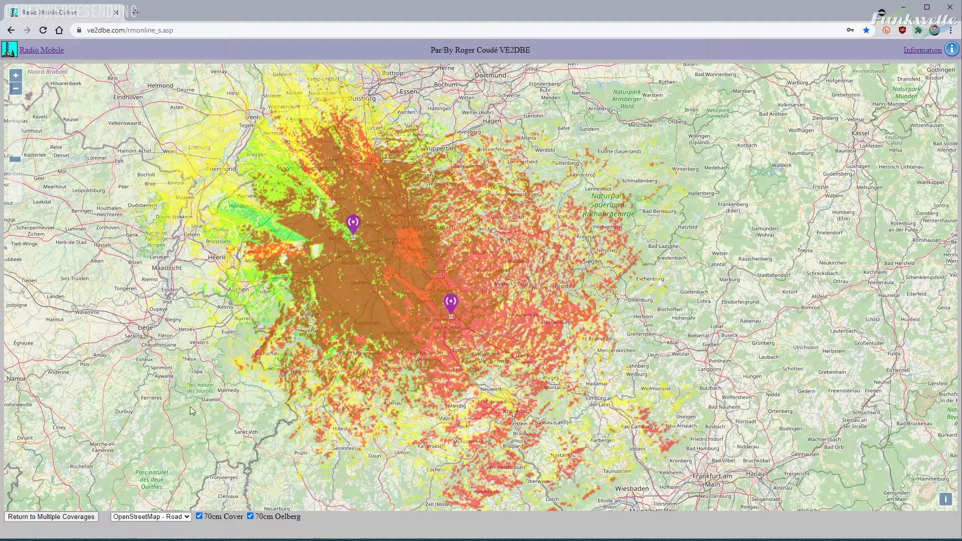
click(80, 516)
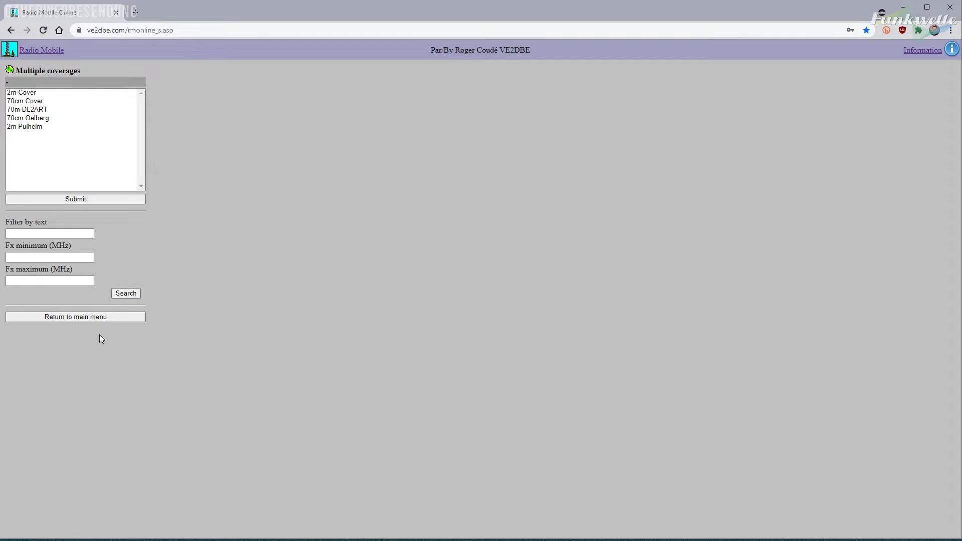
click(73, 317)
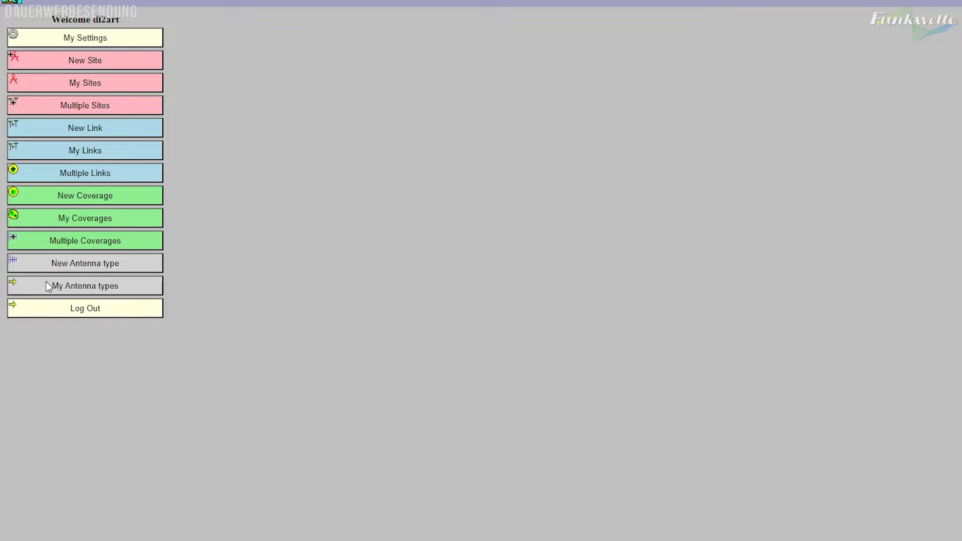
Draw the antenna pattern of the Yagi antenna type, inspect its 2D and 3D plots and return to the main menu
click(101, 287)
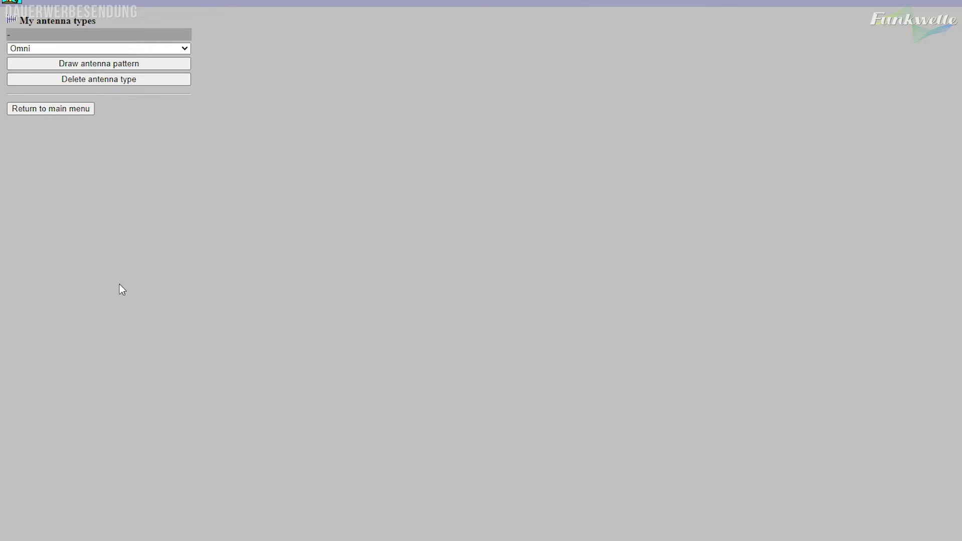
click(166, 46)
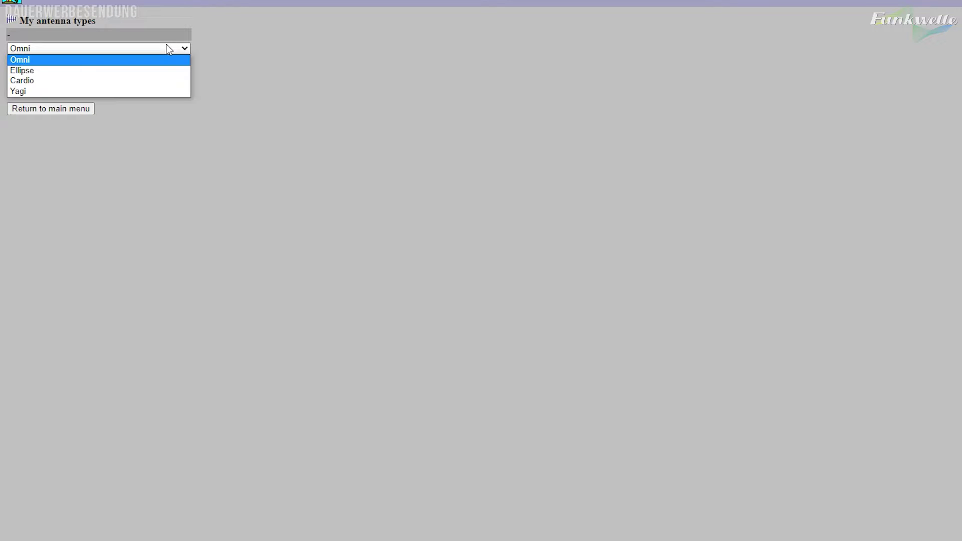
click(132, 91)
click(111, 69)
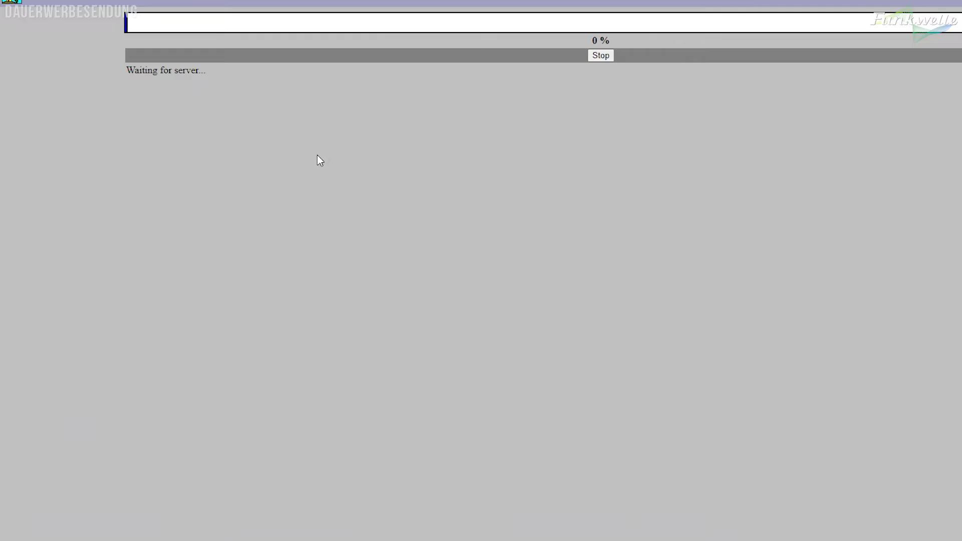
scroll(727, 240, down, 4)
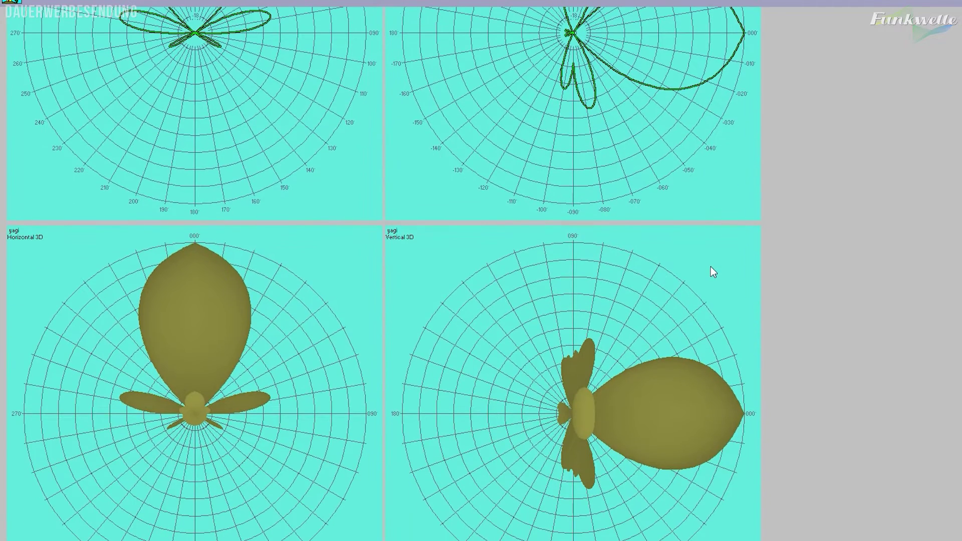
scroll(685, 296, up, 4)
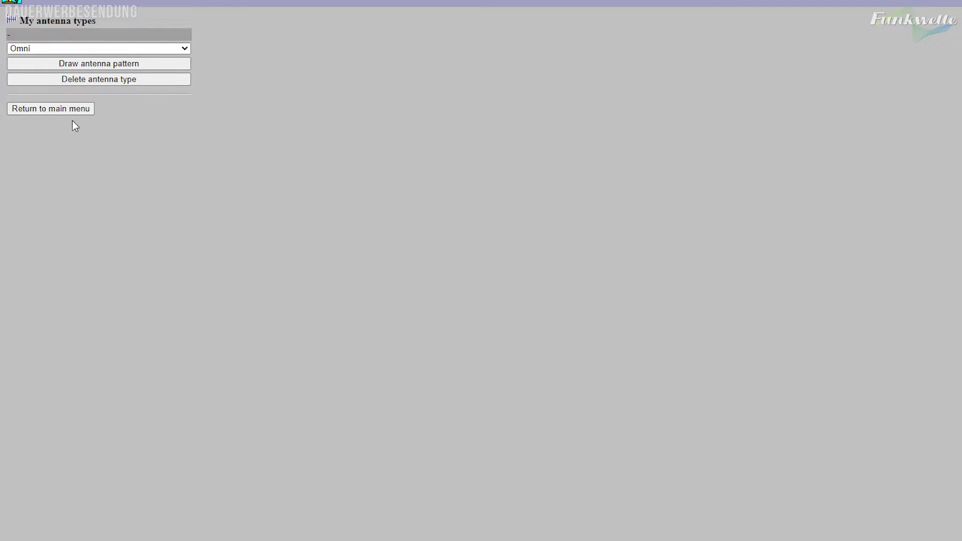
click(50, 109)
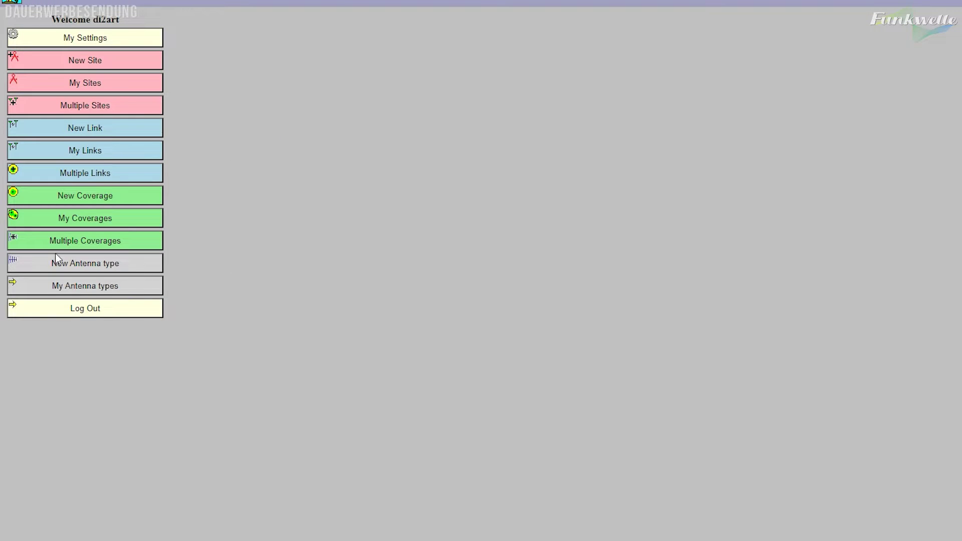
View the upload form for a new antenna type and skim through the Radio Mobile information page
click(73, 269)
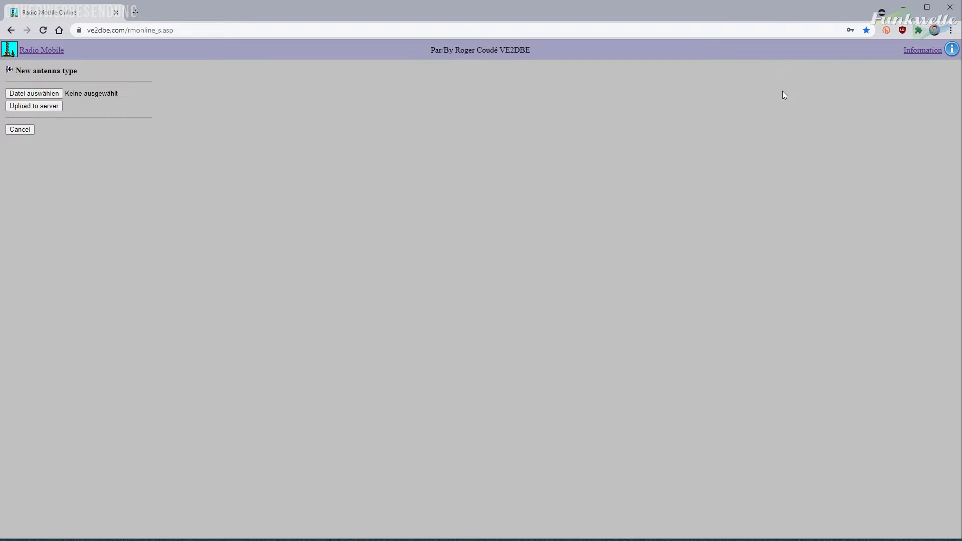
click(920, 50)
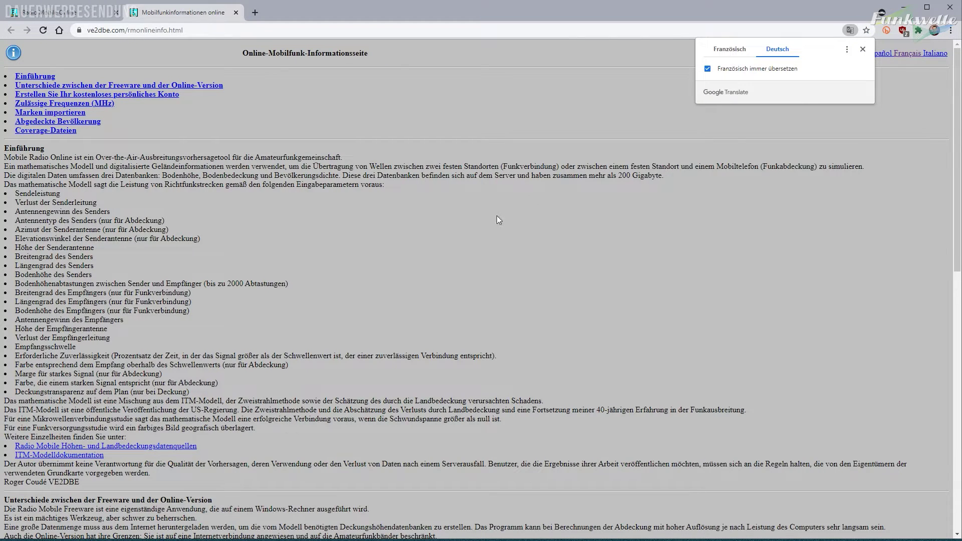
scroll(426, 308, down, 10)
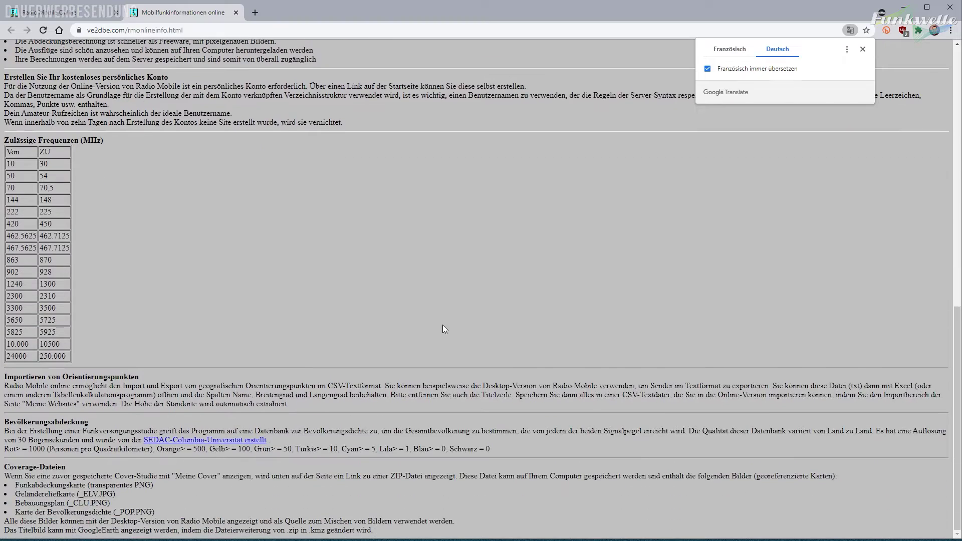
scroll(443, 329, up, 10)
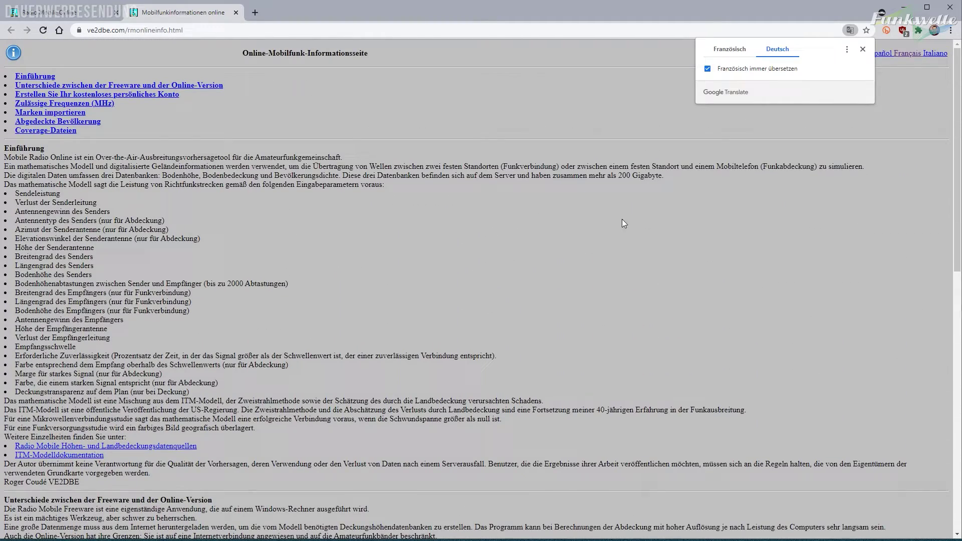
Compare the information page's French original with its German translation, and review the permitted frequencies and coverage files sections in German
click(731, 49)
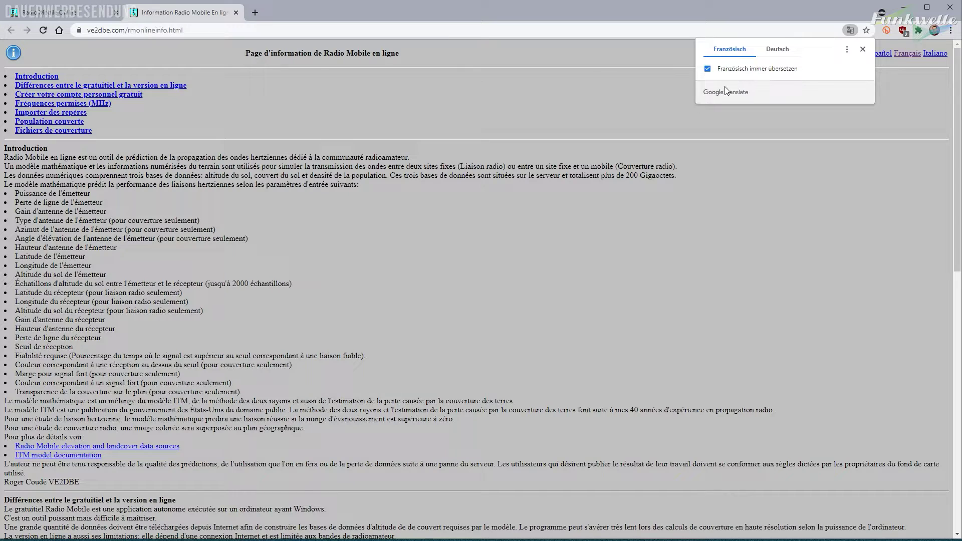
click(791, 49)
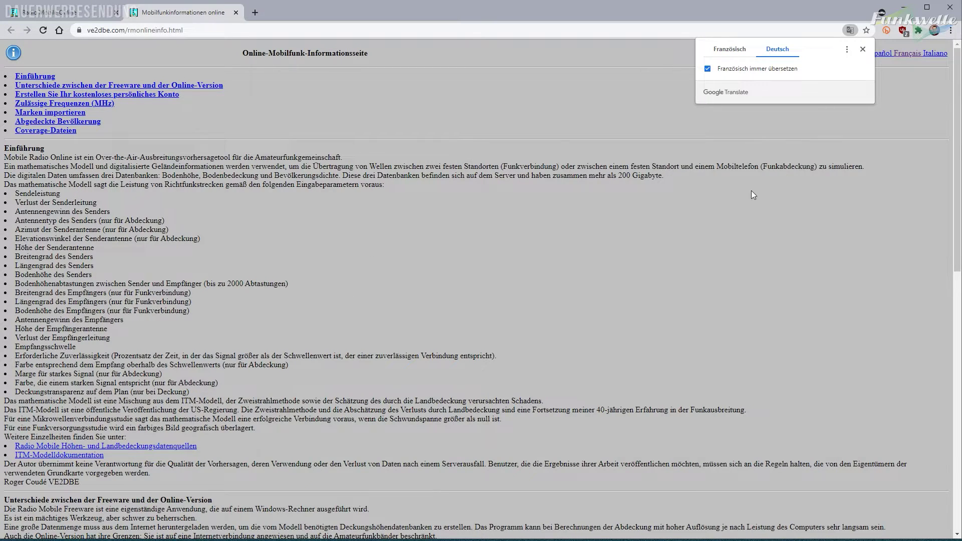
scroll(627, 225, down, 5)
scroll(493, 273, down, 6)
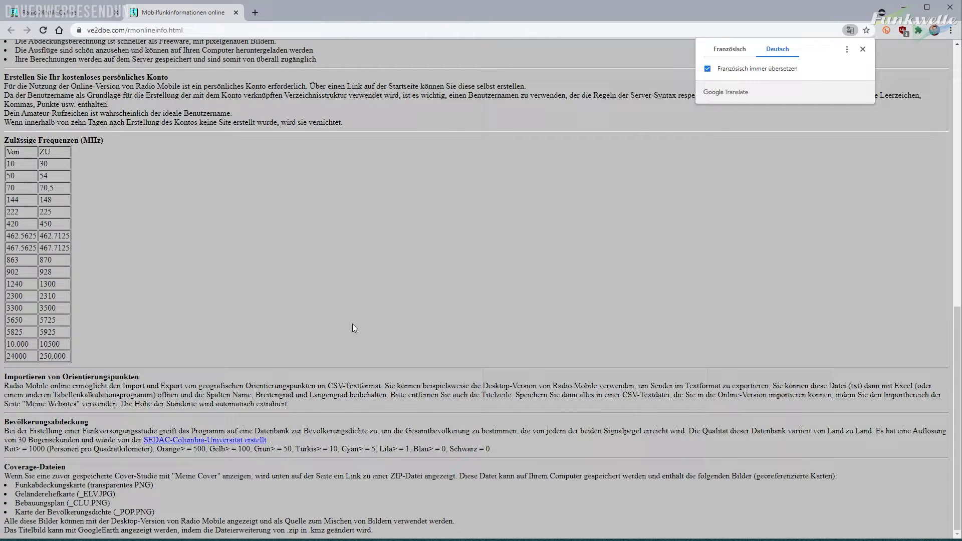
scroll(155, 359, up, 15)
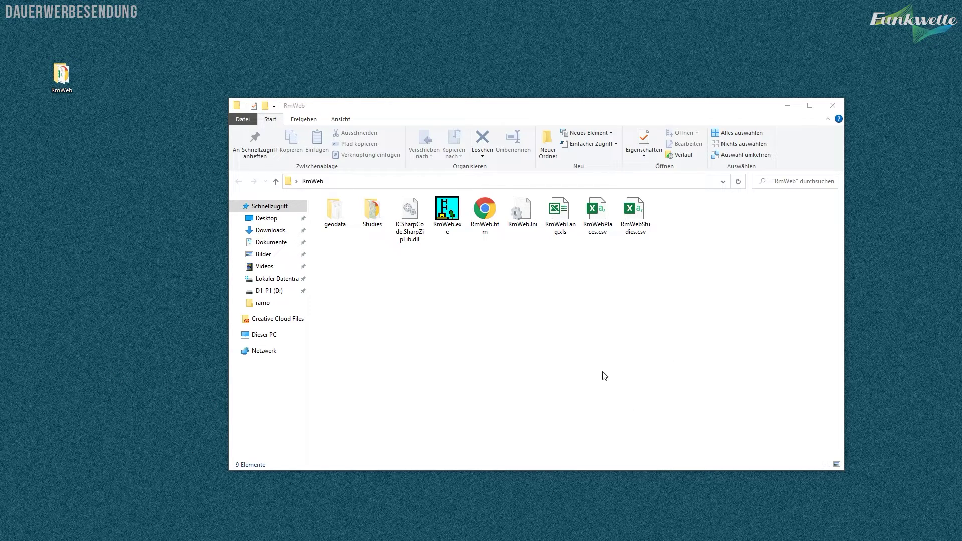
Point out all the files in the RmWeb folder and launch the desktop program RmWeb.exe
drag(695, 320, 329, 202)
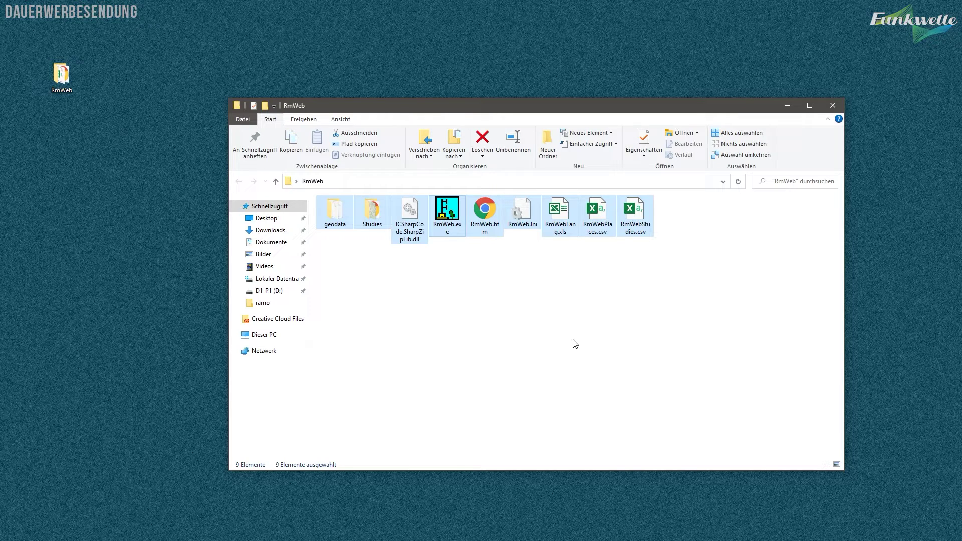
click(527, 353)
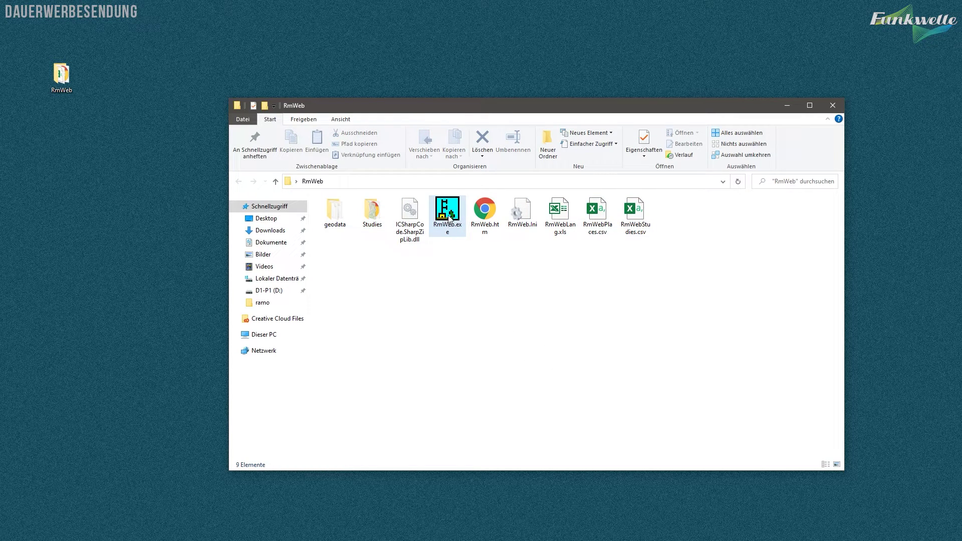
mouse_move(450, 253)
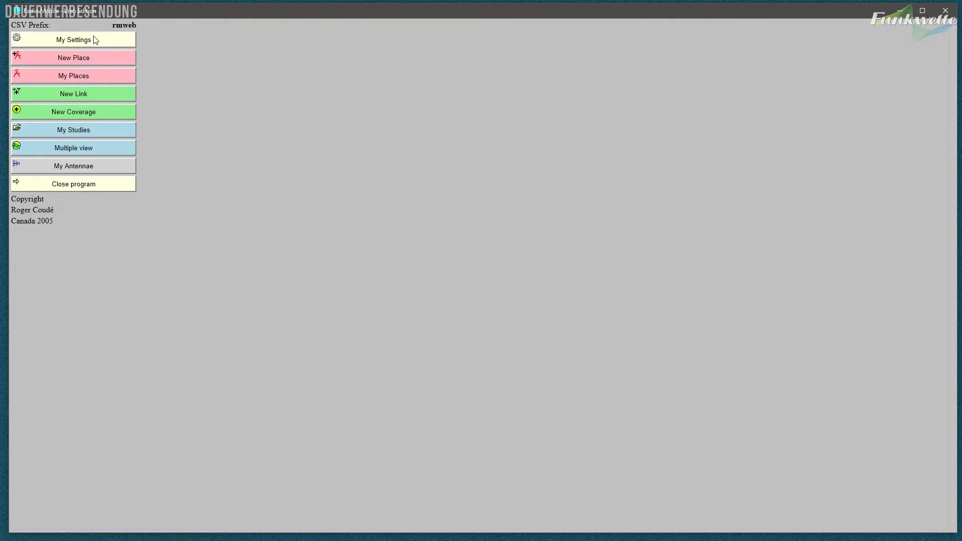
Review the desktop program's settings, including the number of CPUs to use, and leave them without submitting
click(64, 43)
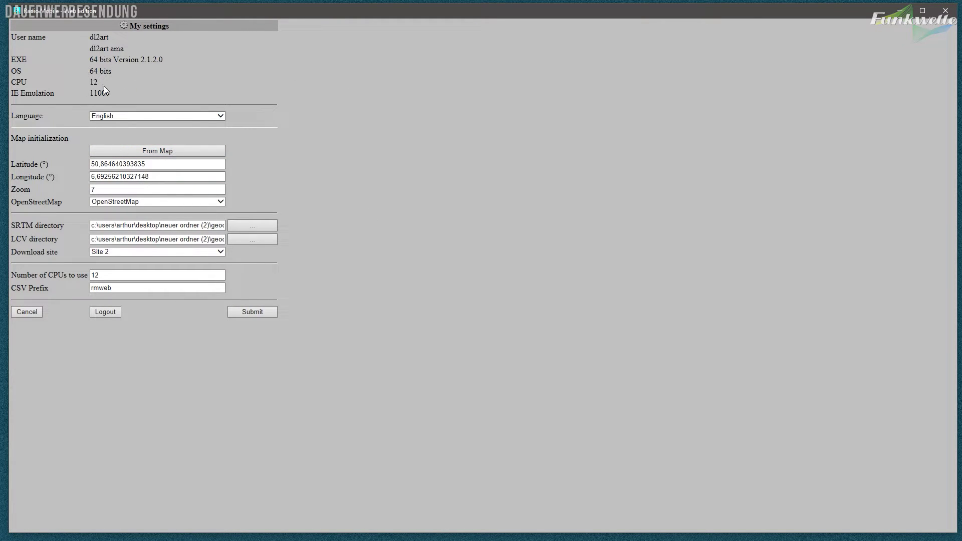
click(183, 275)
click(26, 312)
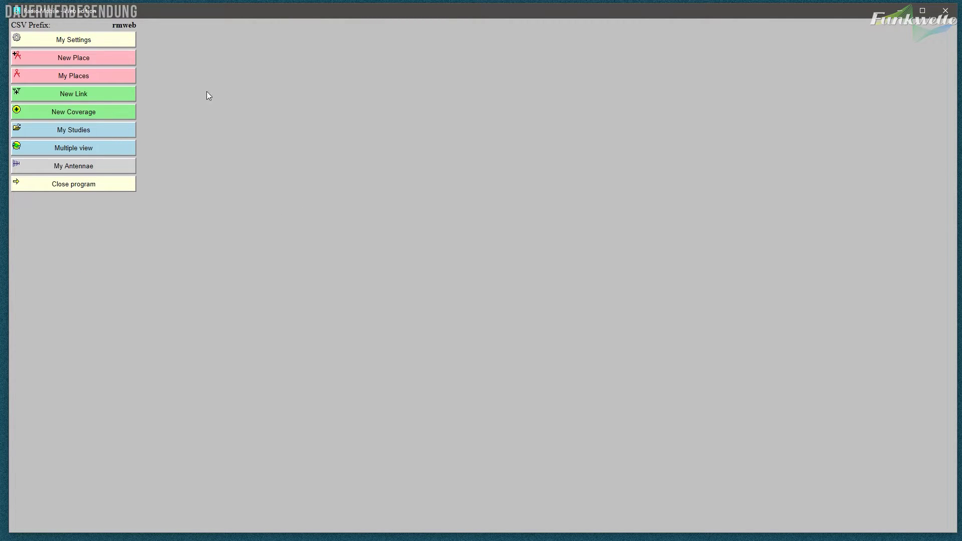
Review the list of saved places and return to the main menu
click(107, 79)
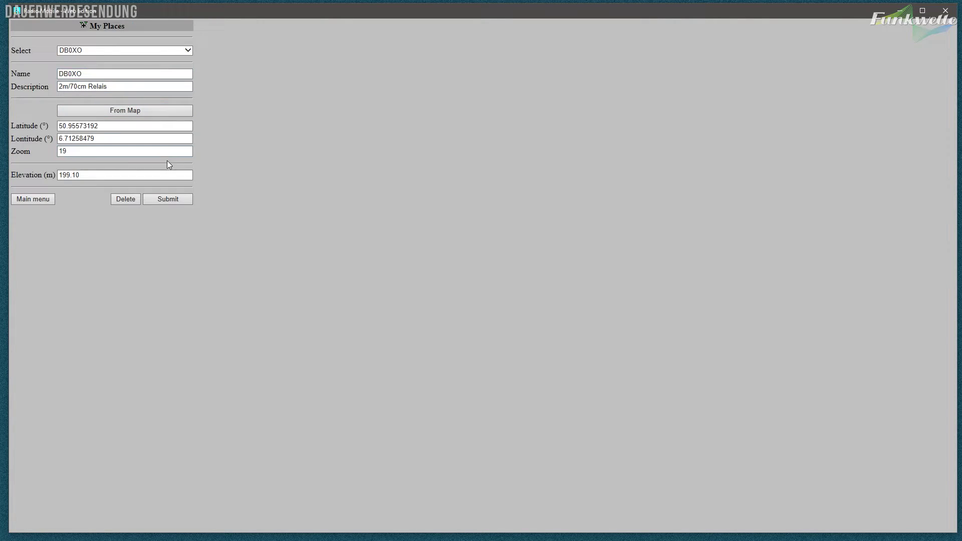
click(120, 53)
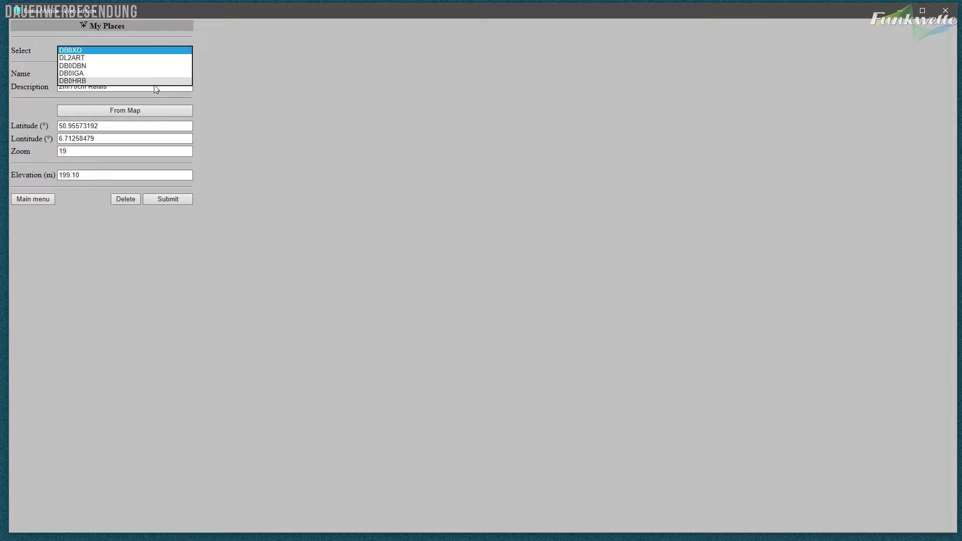
click(29, 200)
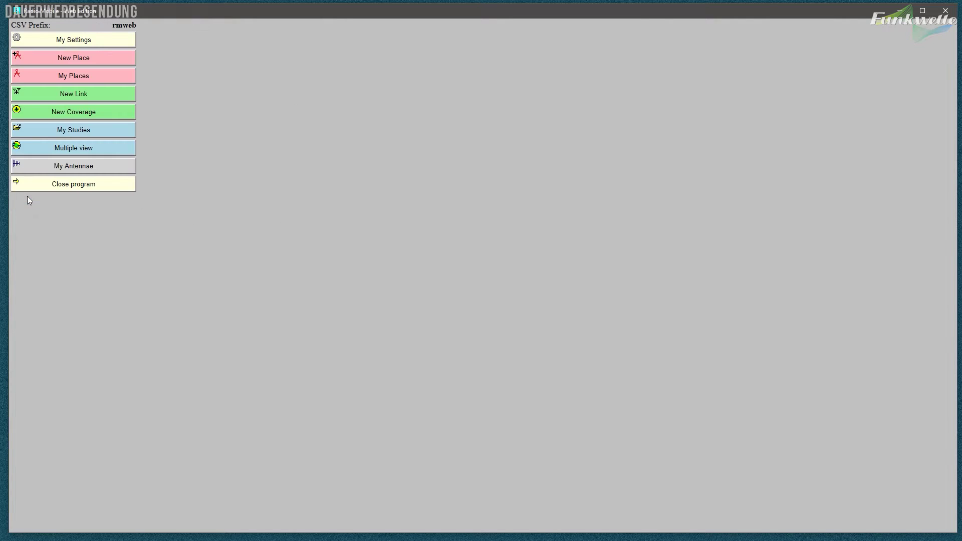
View the map and entry form for a new place and leave without adding one
click(74, 58)
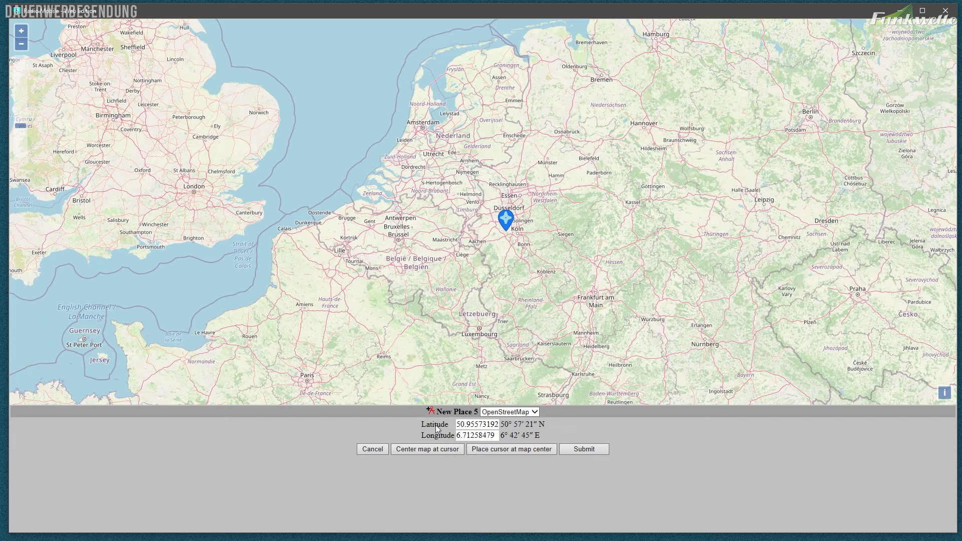
click(373, 449)
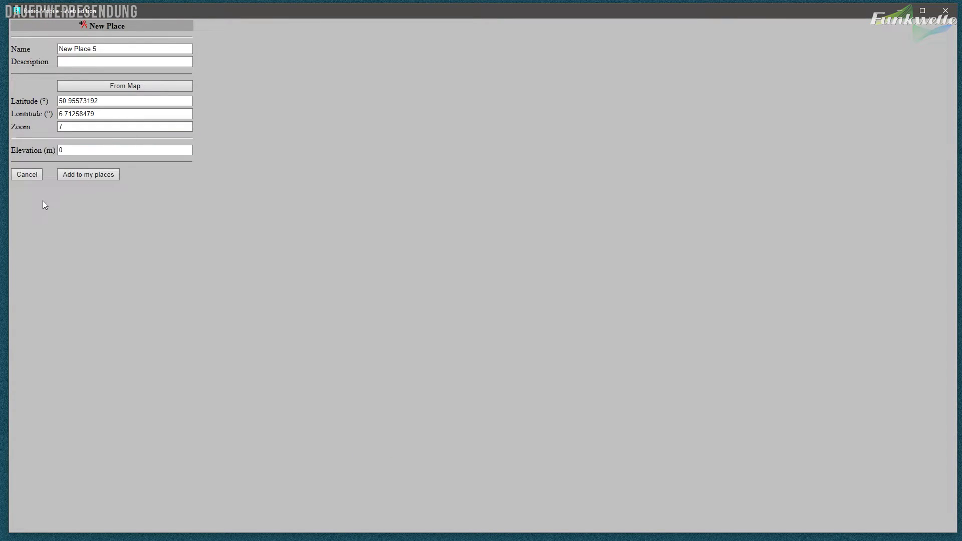
click(25, 177)
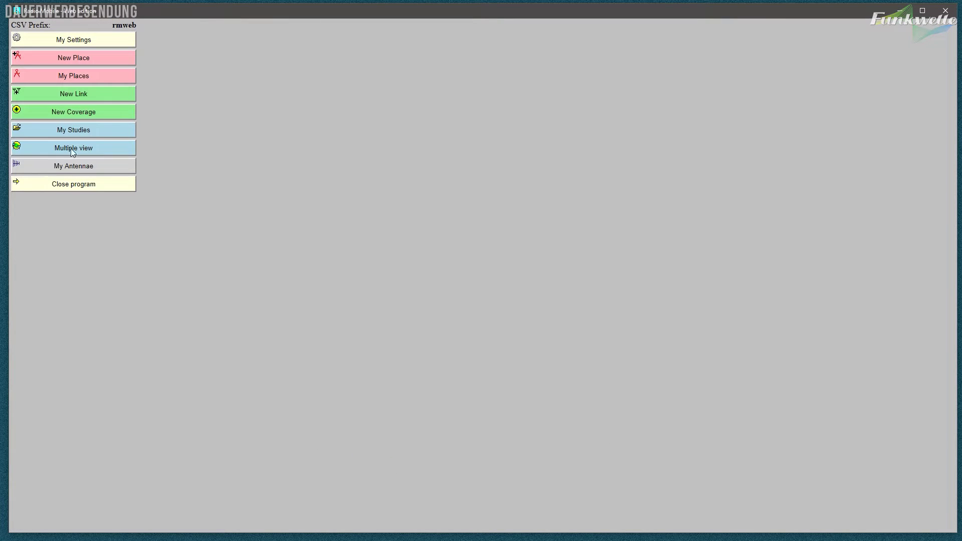
Review the new coverage form and its climate options, and leave it without submitting
click(94, 112)
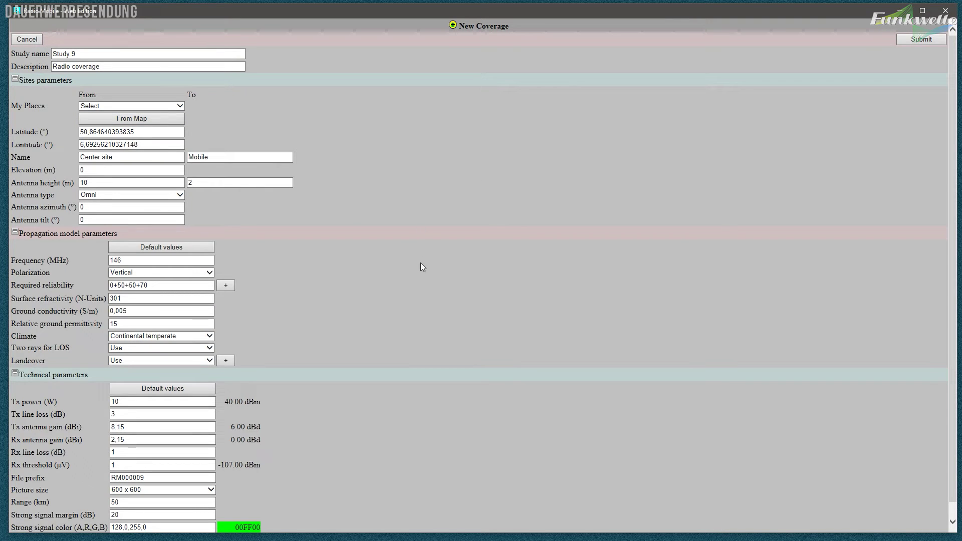
scroll(476, 293, down, 1)
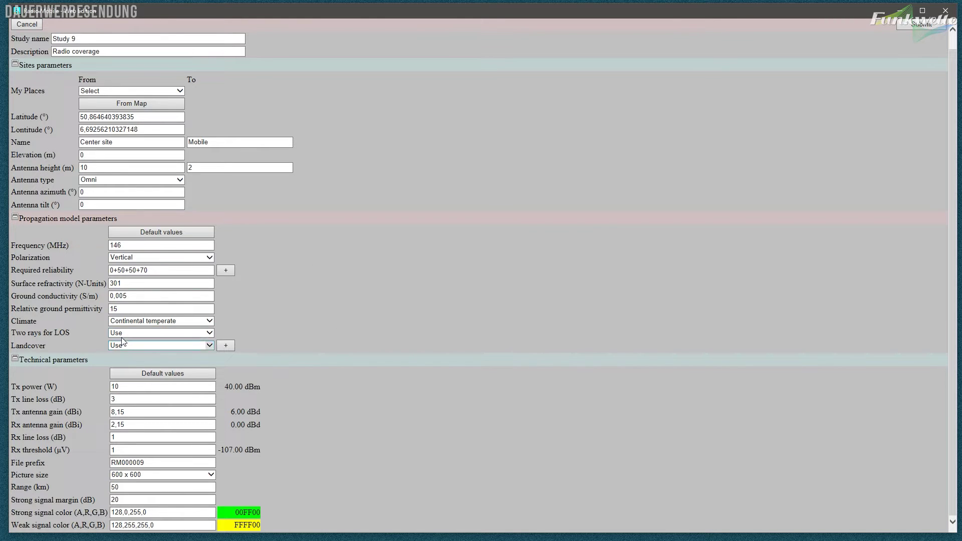
click(134, 323)
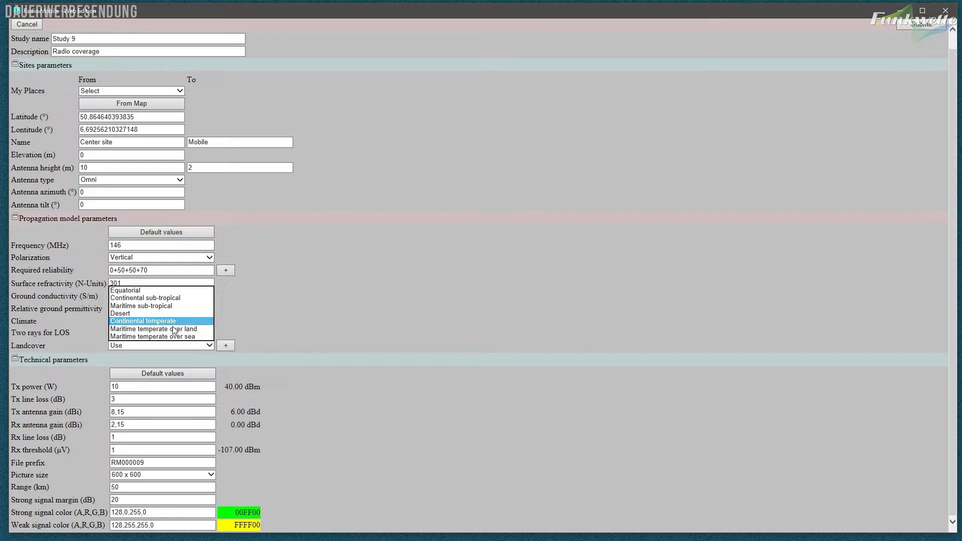
click(241, 327)
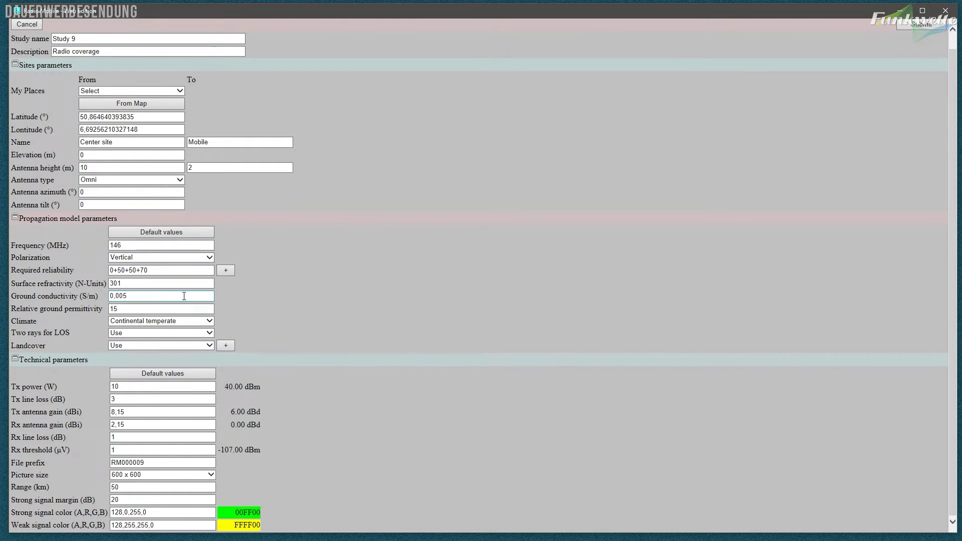
click(22, 25)
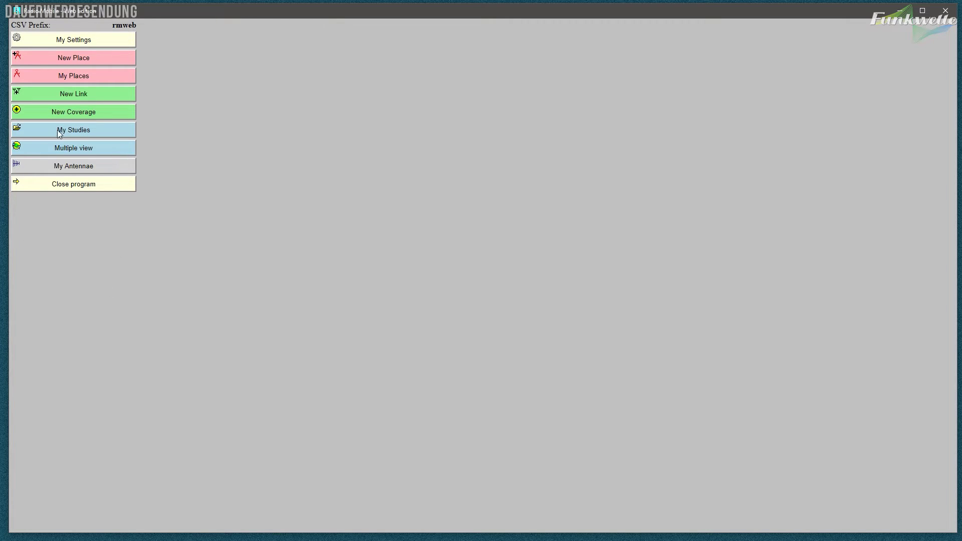
Look through the saved studies, including the radio link study DL2ART-DB0DBN, and return to the main menu
click(81, 132)
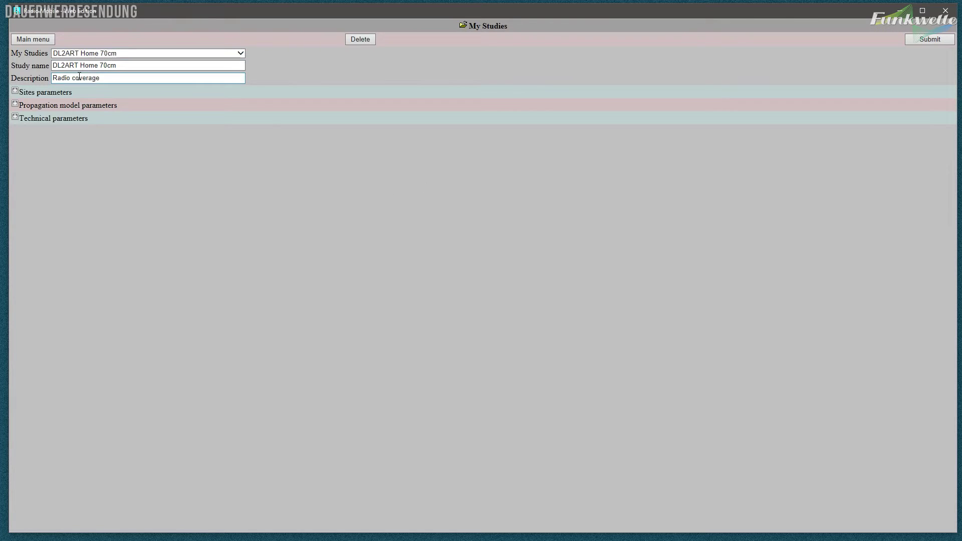
drag(99, 78, 19, 93)
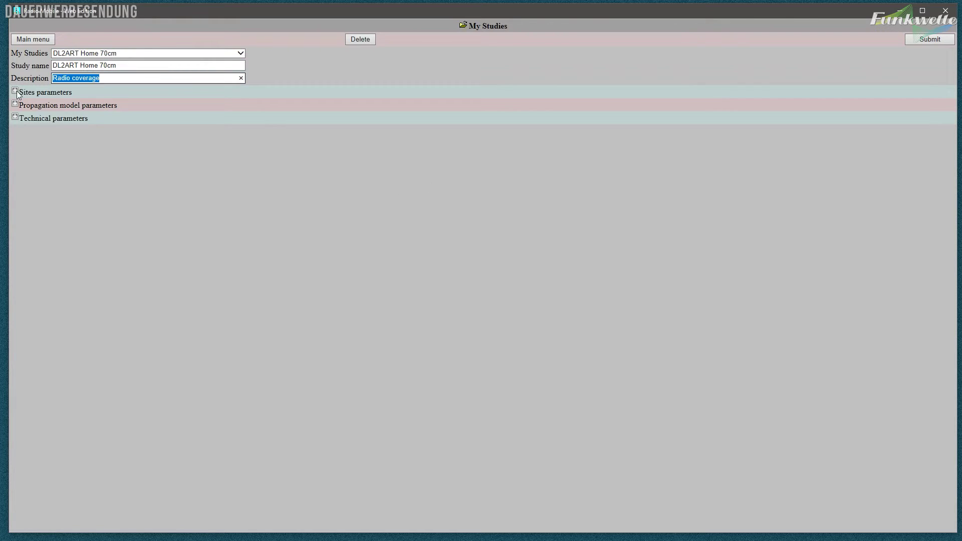
click(141, 53)
click(154, 77)
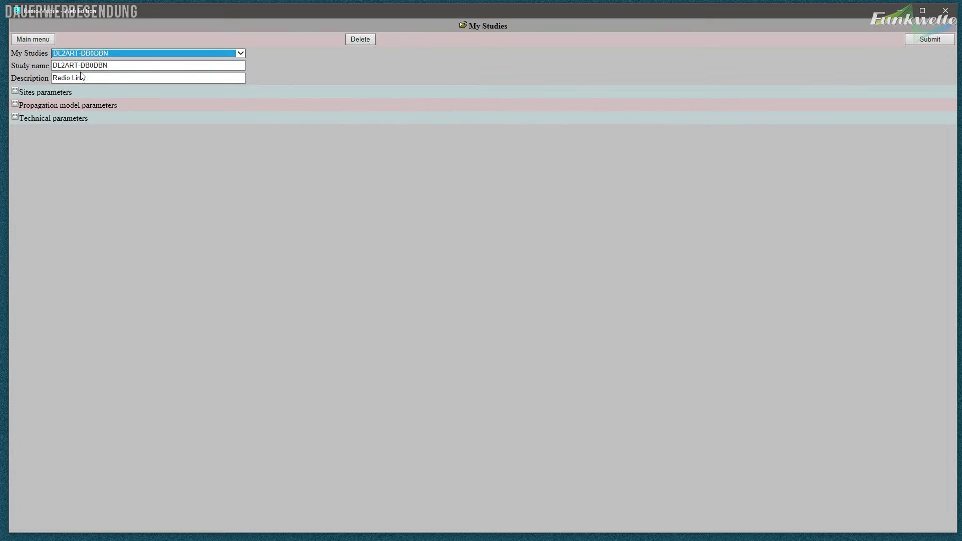
click(123, 55)
click(123, 61)
click(29, 41)
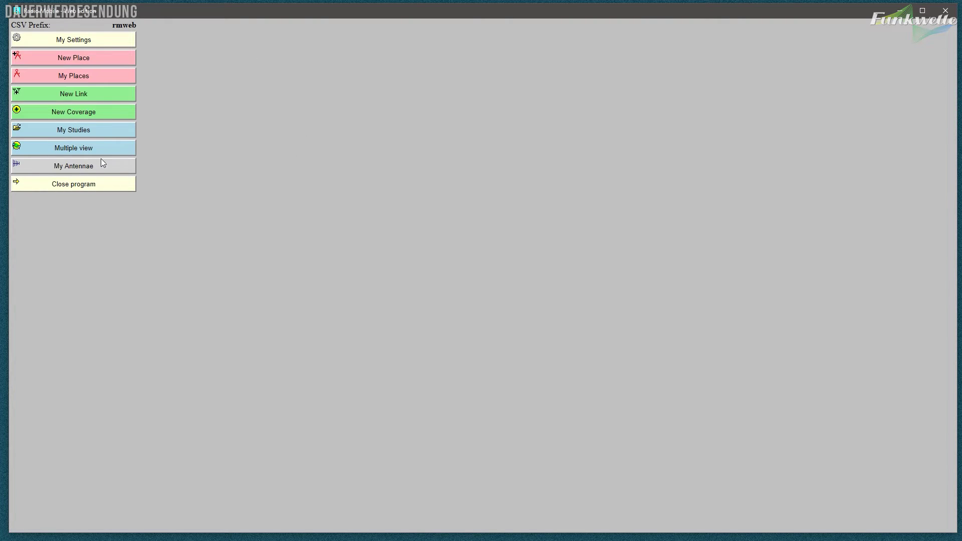
Overlay the DL2ART 2m coverage on the multiple-view map with all places and links, examine it and return to the main menu
click(49, 149)
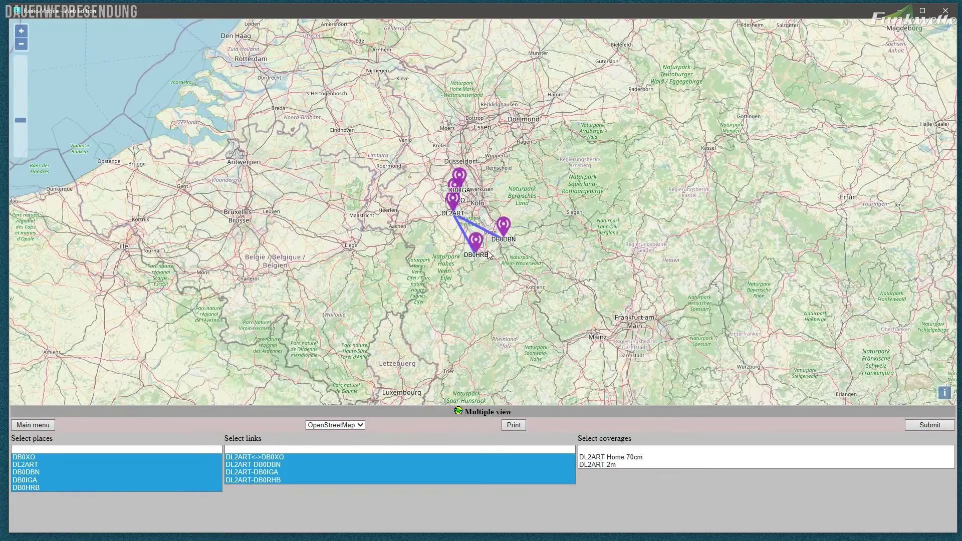
scroll(490, 255, up, 1)
drag(378, 282, 408, 323)
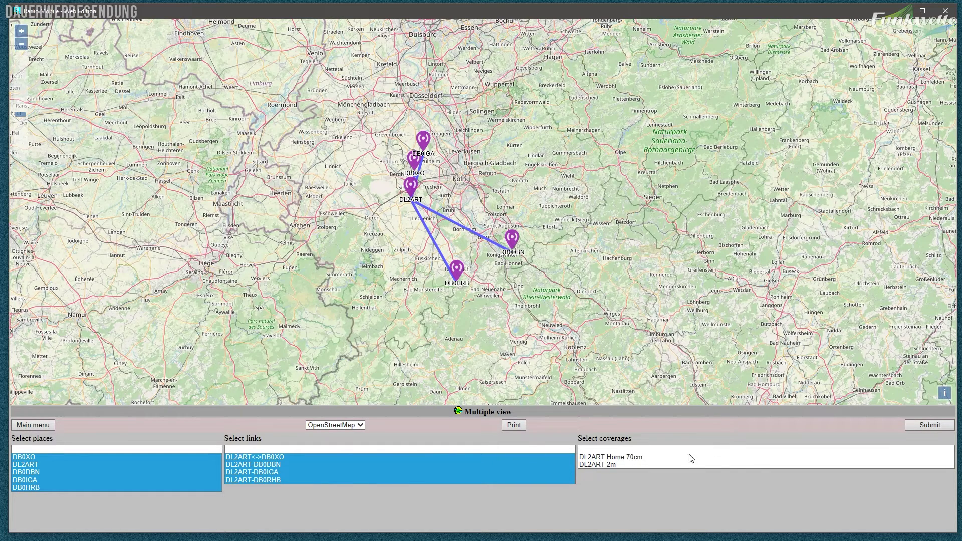
click(631, 462)
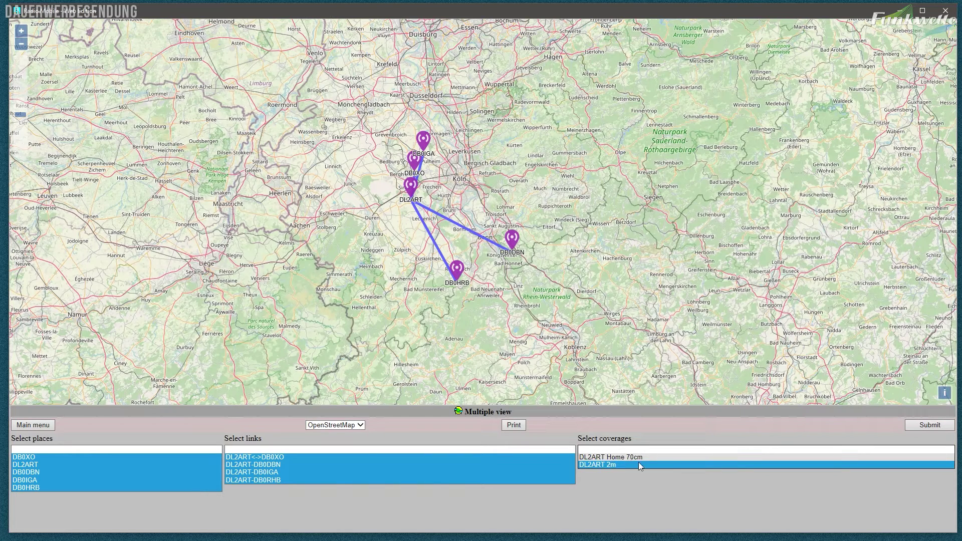
click(928, 424)
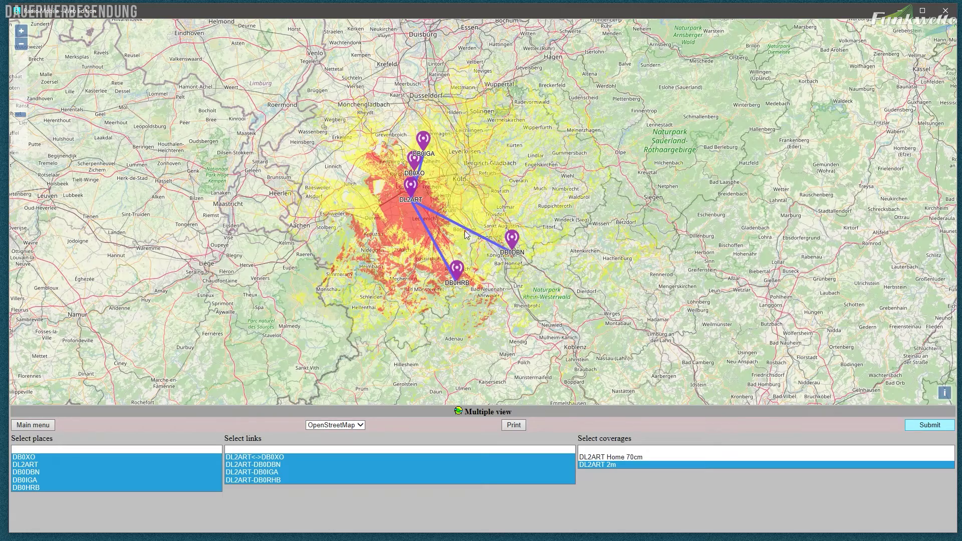
scroll(433, 177, up, 1)
drag(446, 276, 515, 238)
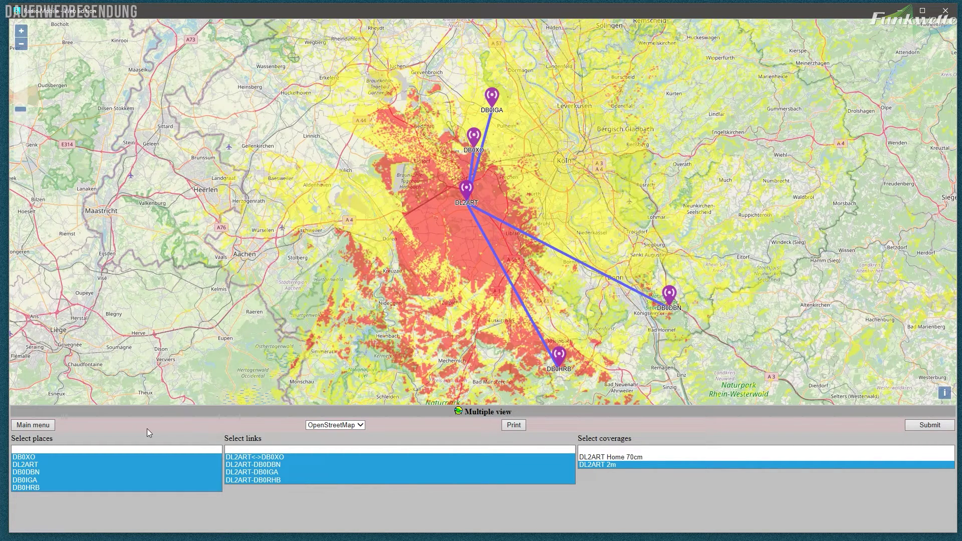
click(44, 423)
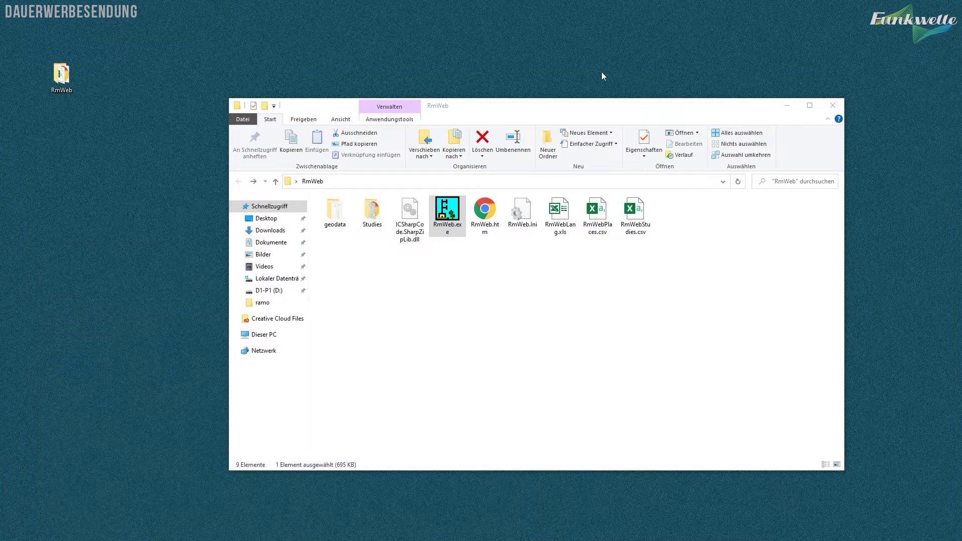
Open the Studies folder inside the RmWeb folder and view the terrain profile image RmWebRM000005_Path.png
click(414, 306)
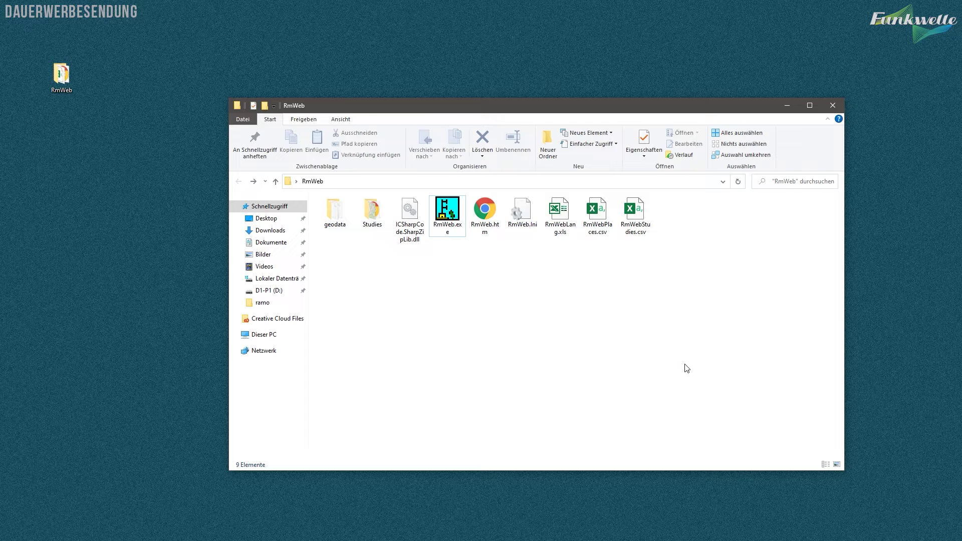
double_click(377, 216)
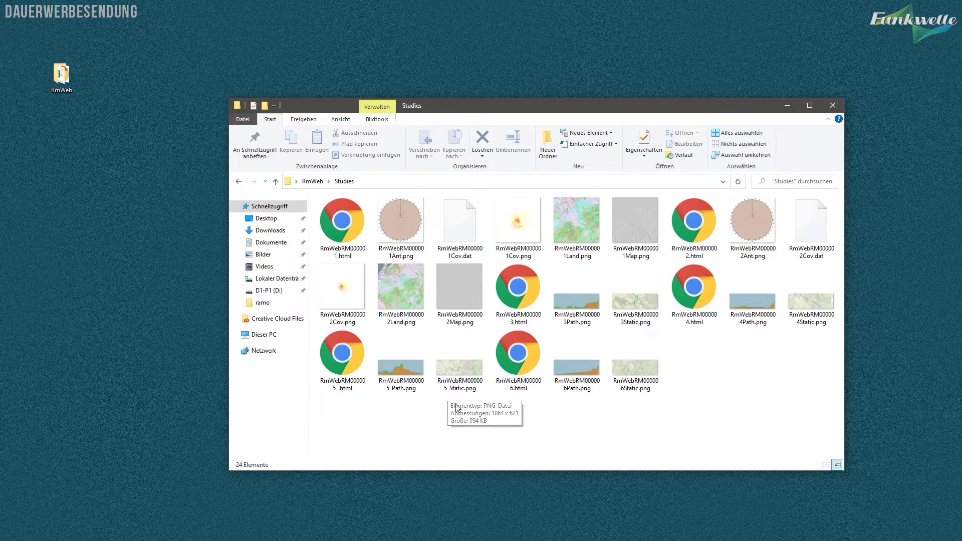
double_click(400, 369)
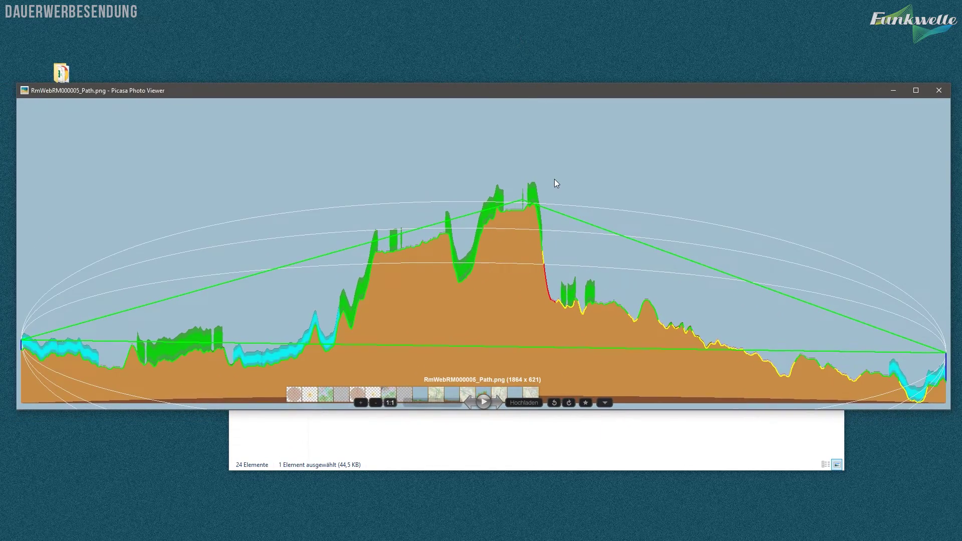
Browse the remaining study images up to RmWebRM000002Cov.png, examine that coverage picture enlarged and close the image viewer
key(Right)
key(Right)
key(Right)
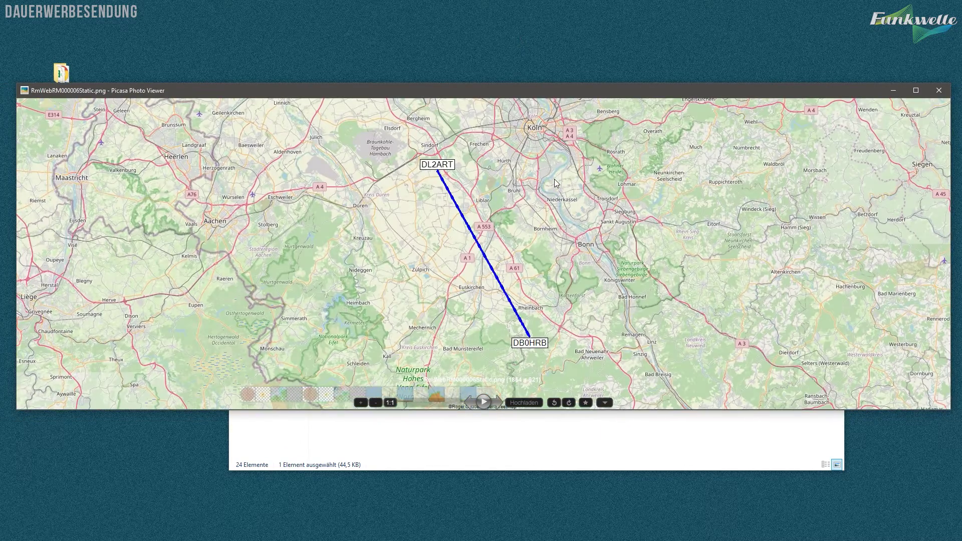
key(Right)
key(Right)
key(Right)
key(Right)
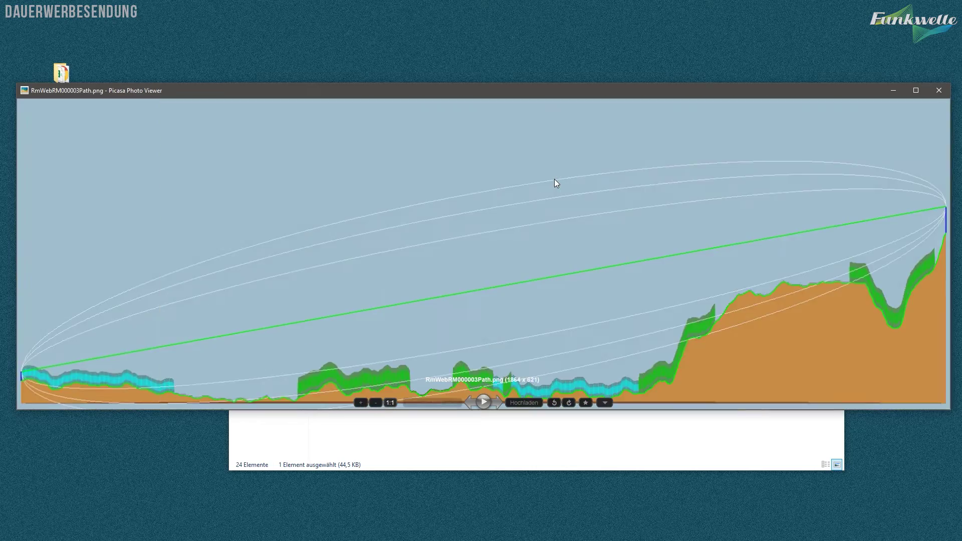
key(Right)
key(Right)
key(Right)
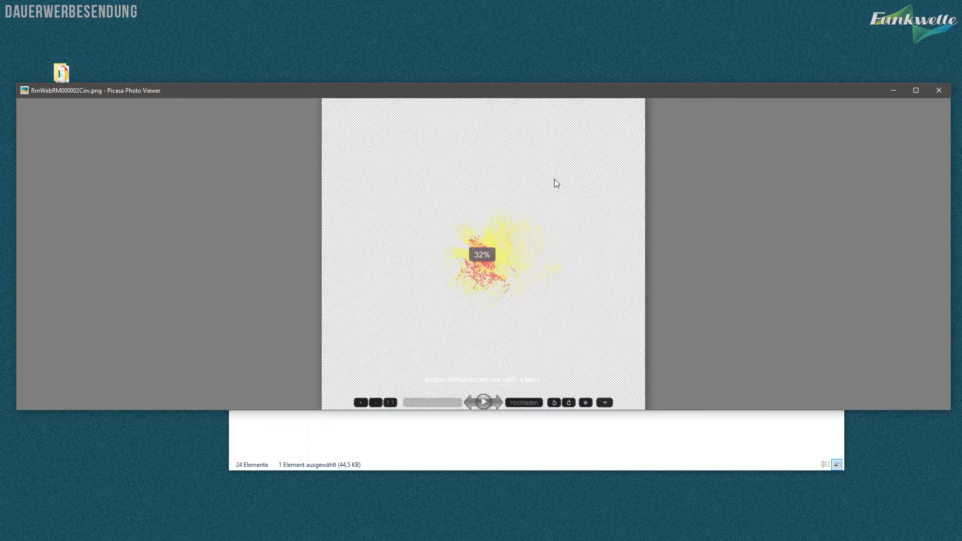
scroll(555, 183, up, 2)
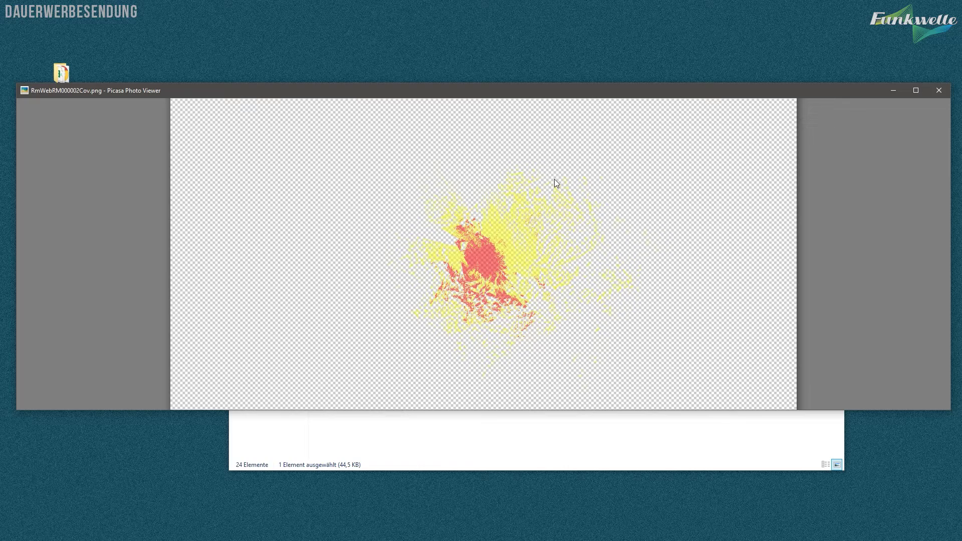
key(Escape)
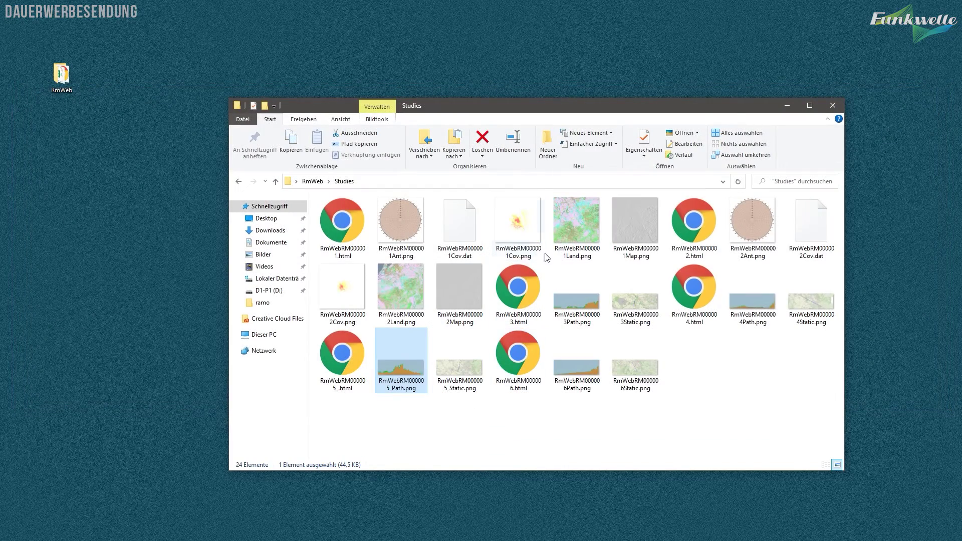